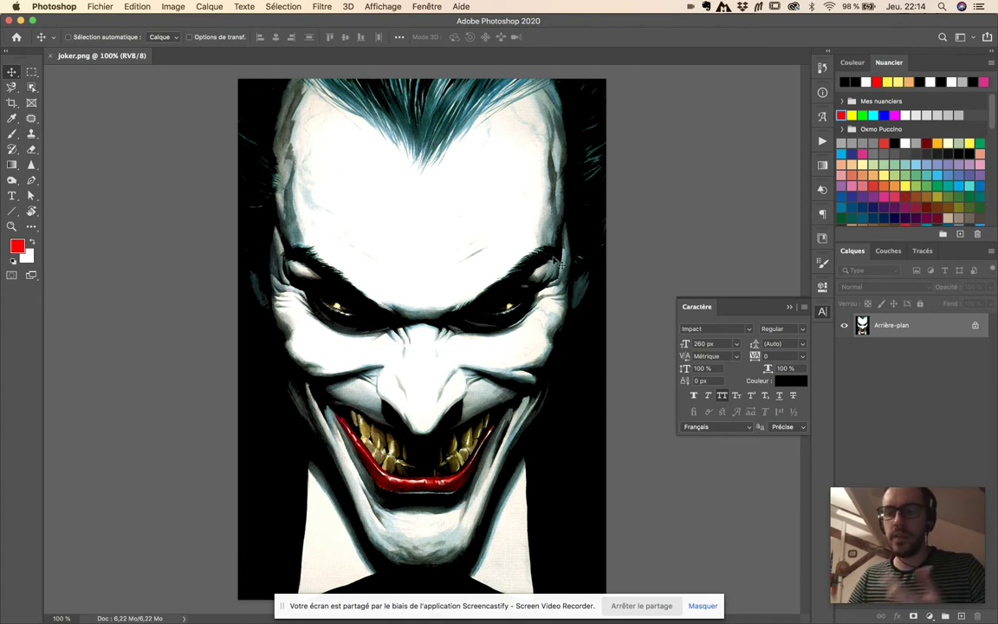
Create a text frame covering the whole joker image and fill it with continuous repeated HAHAHA text.
{"action": "key", "text": "t"}
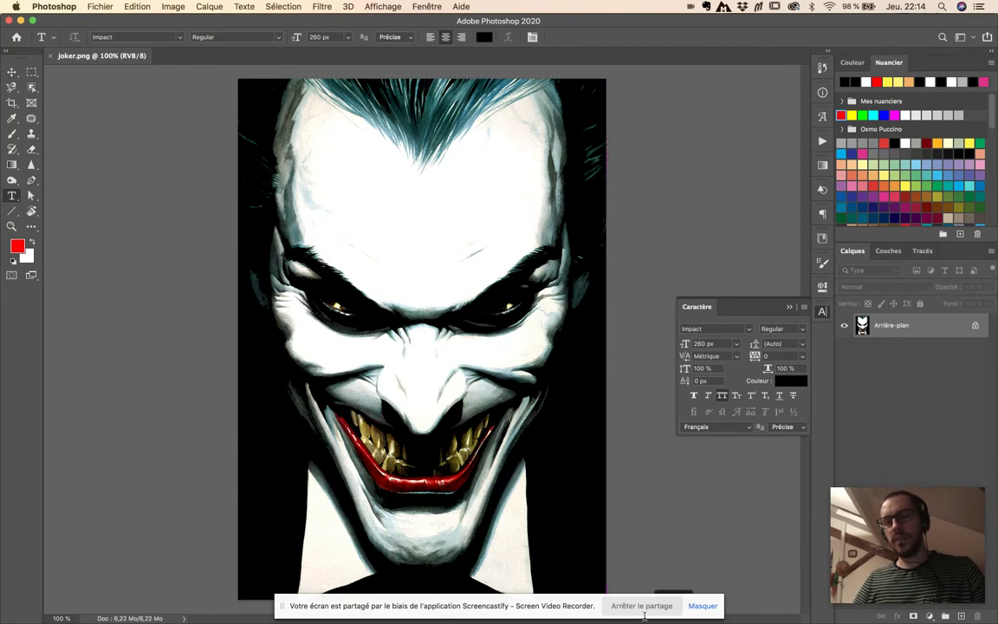
{"action": "left_click_drag", "start_coordinate": [643, 613], "coordinate": [216, 66]}
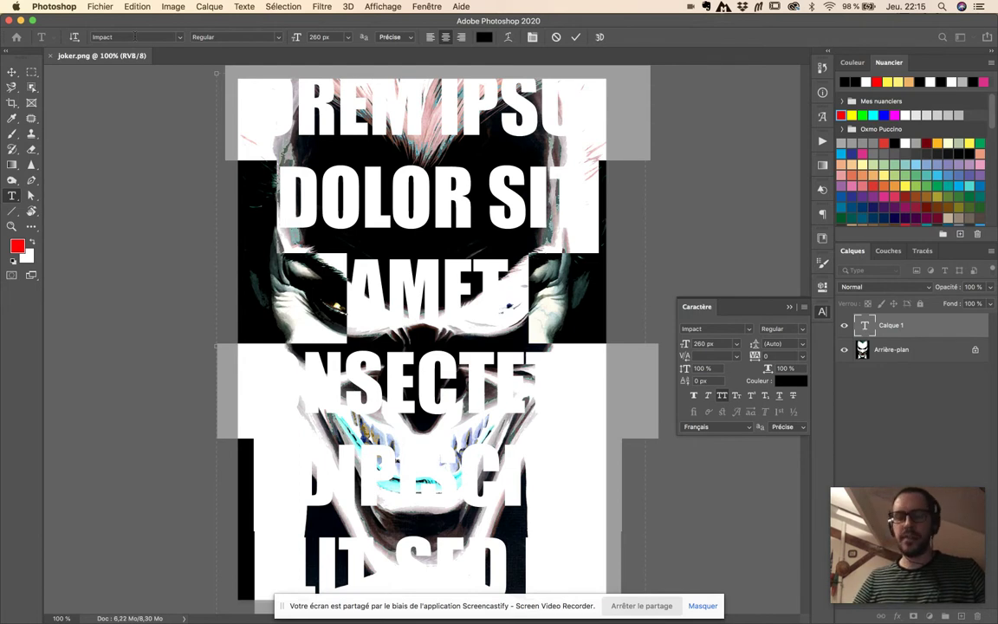
{"action": "type", "text": "HAHAHAHA"}
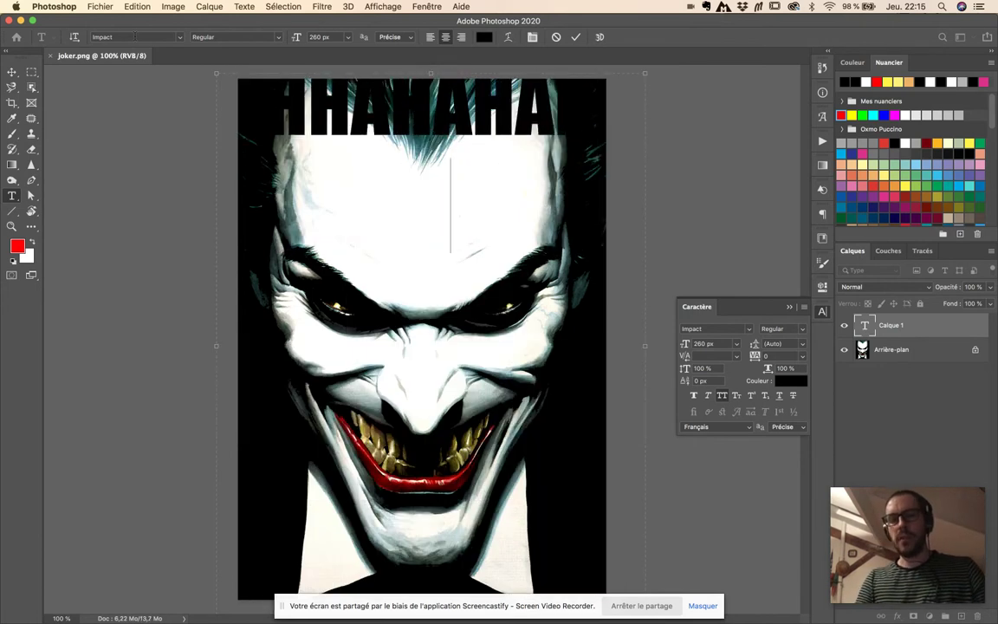
{"action": "type", "text": "HAHAHAH"}
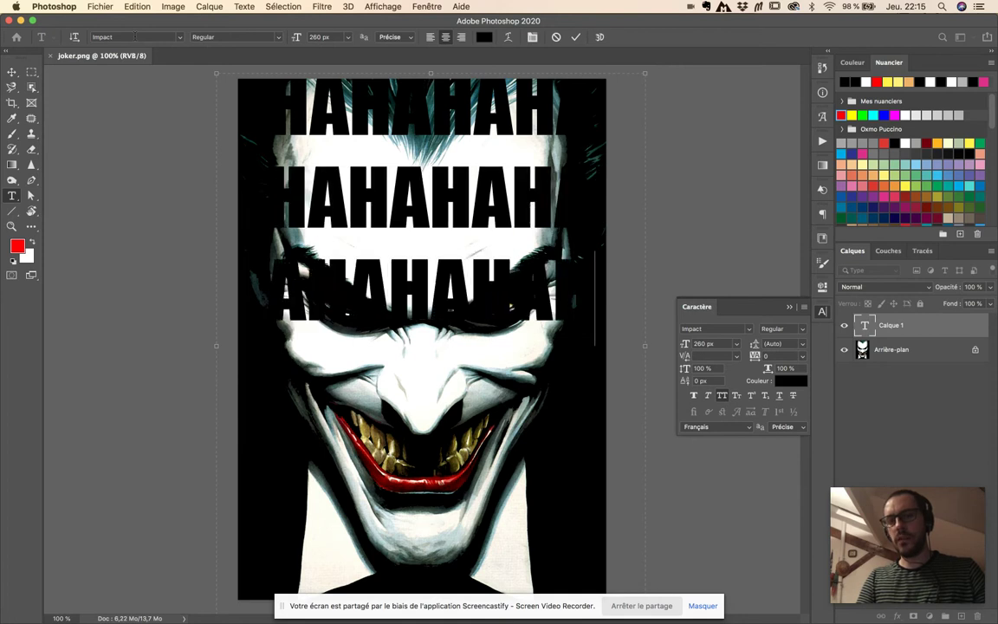
{"action": "type", "text": "AHAHA"}
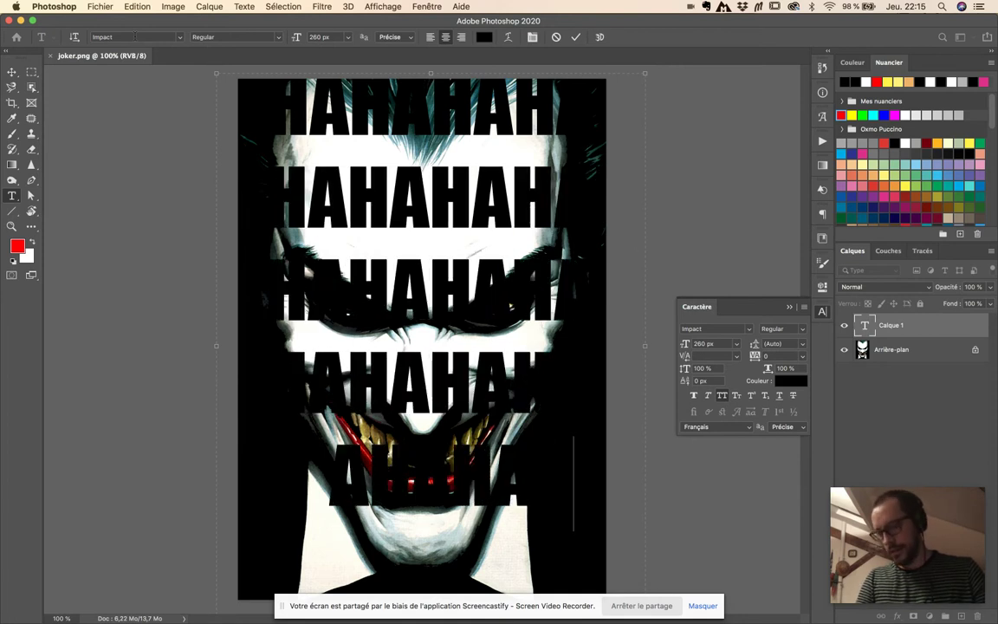
{"action": "type", "text": "HAHAHAAHAHAHAHAHAHAHAHAHAHAHAHAH"}
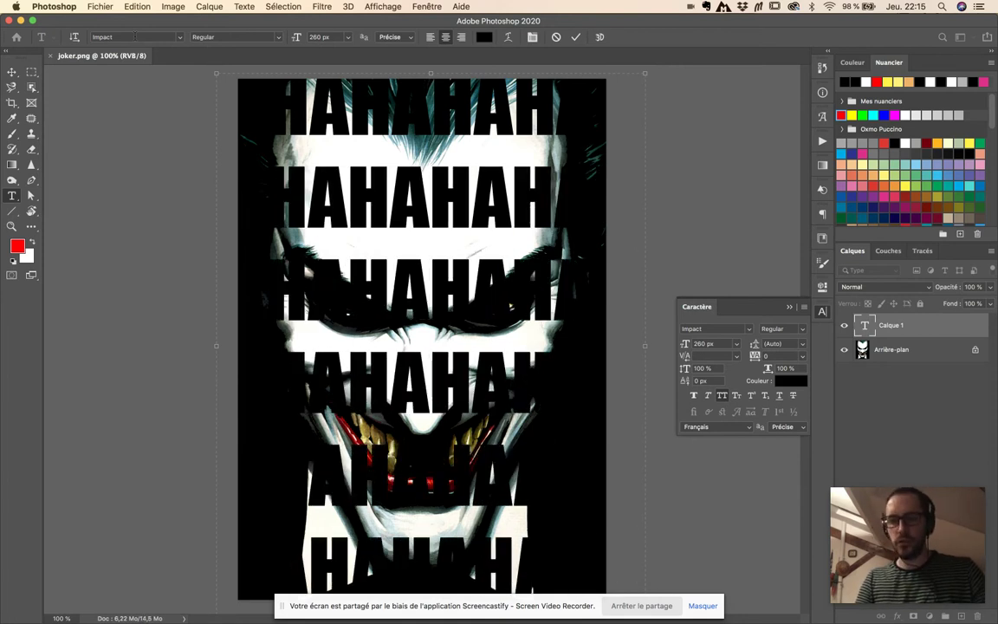
Tighten the leading of all the HAHAHA text to 209 px so the lines nearly touch.
{"action": "key", "text": "super+a"}
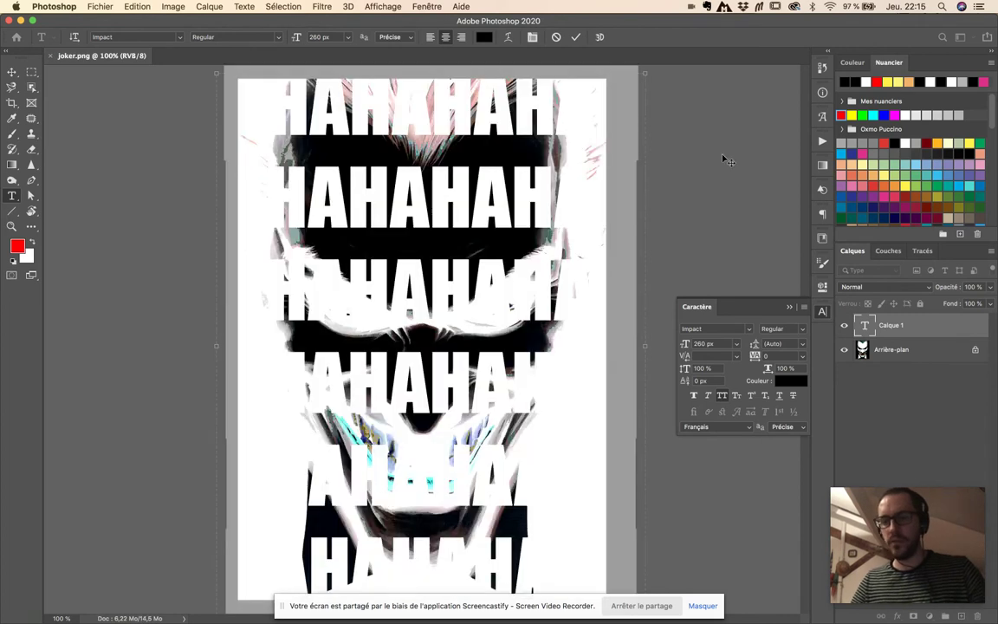
{"action": "left_click", "coordinate": [802, 345]}
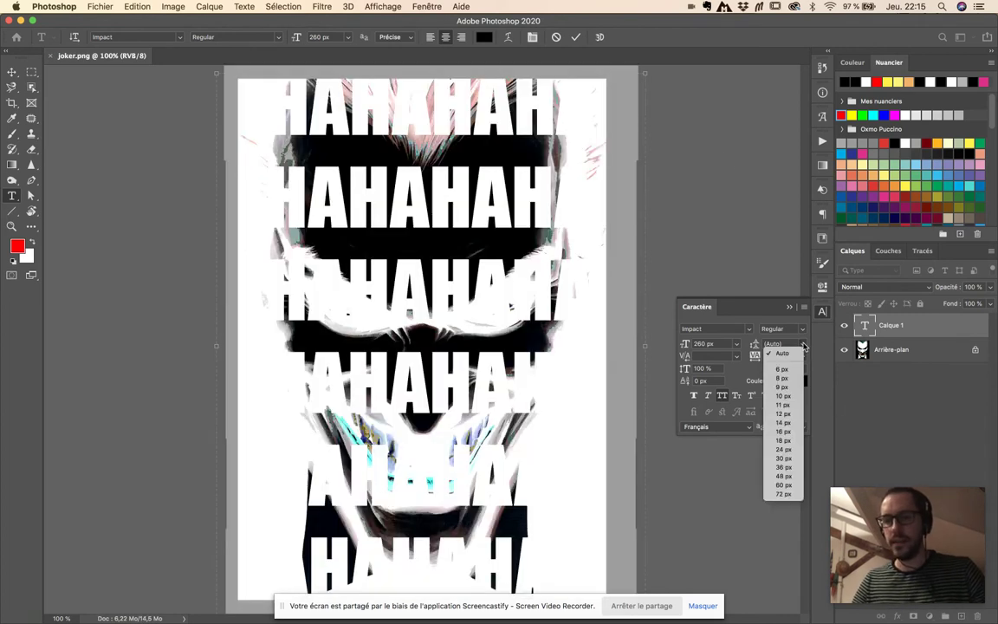
{"action": "left_click", "coordinate": [706, 314]}
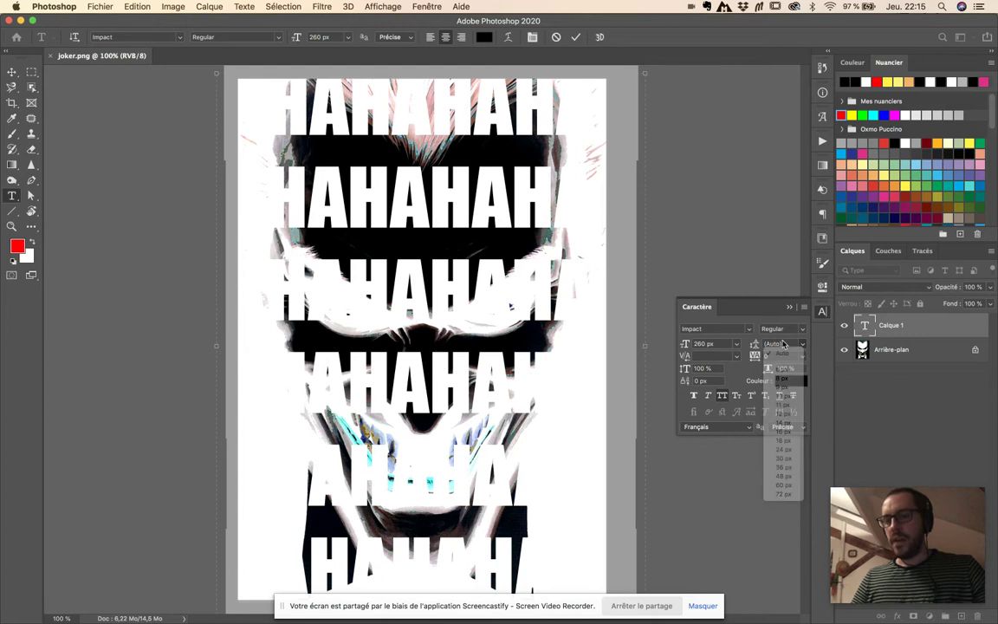
{"action": "left_click", "coordinate": [802, 345]}
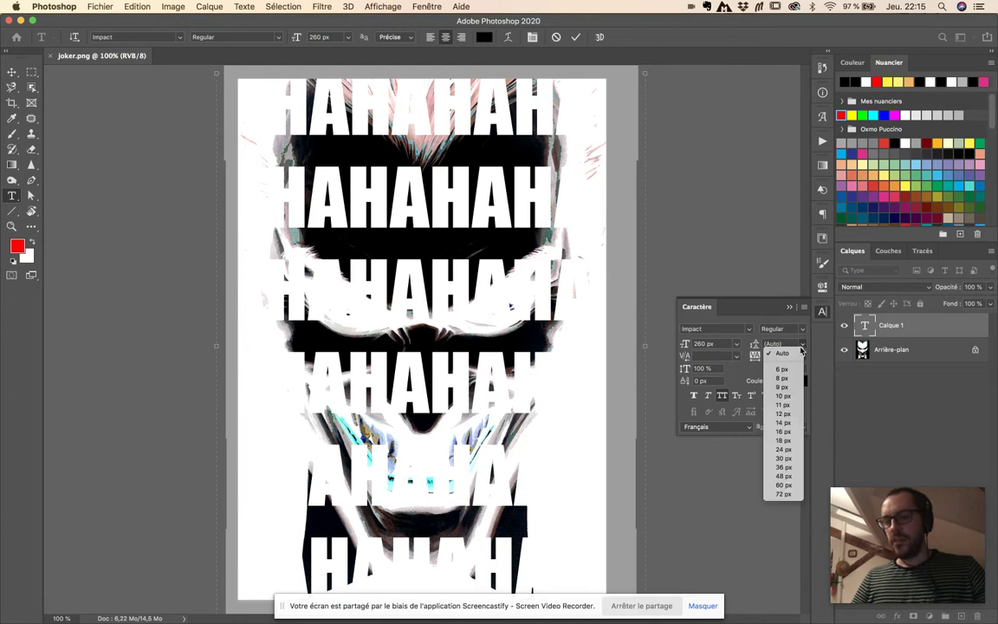
{"action": "left_click", "coordinate": [783, 437]}
{"action": "key", "text": "Up"}
{"action": "key", "text": "Up"}
{"action": "key", "text": "Up"}
{"action": "key", "text": "Up"}
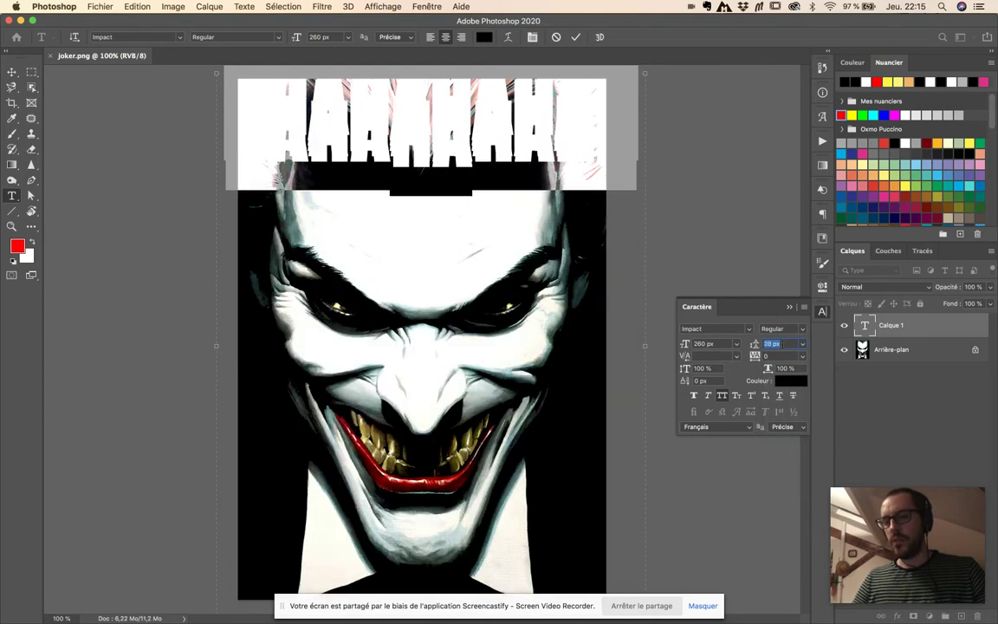
{"action": "key", "text": "Up"}
{"action": "key", "text": "Up"}
{"action": "key", "text": "Up"}
{"action": "key", "text": "Up"}
{"action": "key", "text": "Up"}
{"action": "key", "text": "Up"}
{"action": "key", "text": "Up"}
{"action": "key", "text": "Up"}
{"action": "key", "text": "Up"}
{"action": "key", "text": "Up"}
{"action": "key", "text": "Up"}
{"action": "key", "text": "Up"}
{"action": "key", "text": "Up"}
{"action": "key", "text": "Up"}
{"action": "key", "text": "Up"}
{"action": "key", "text": "Up"}
{"action": "key", "text": "Up"}
{"action": "key", "text": "Up"}
{"action": "key", "text": "Up"}
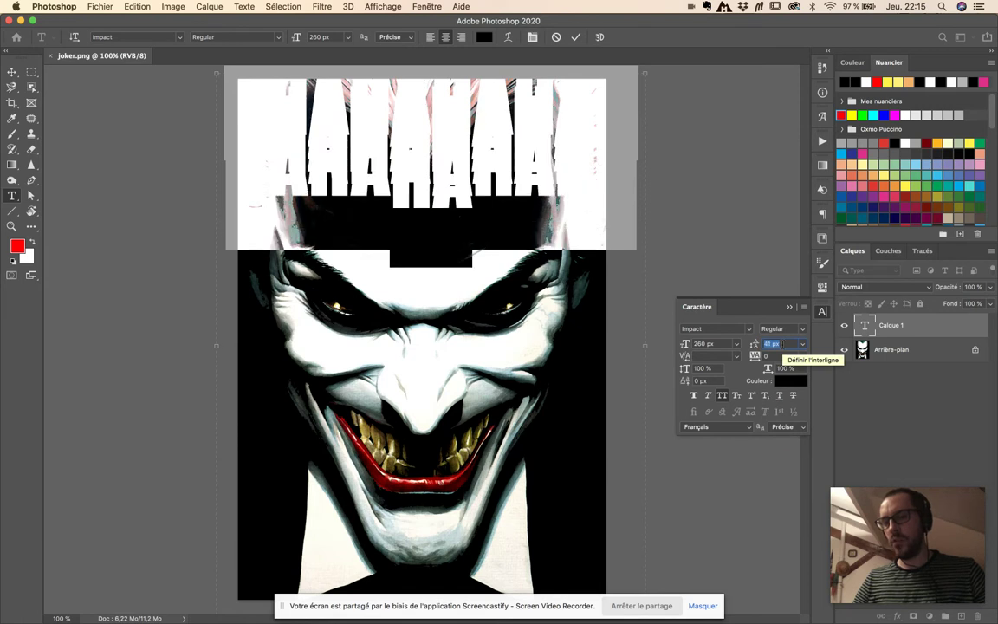
{"action": "key", "text": "Up"}
{"action": "key", "text": "Up"}
{"action": "key", "text": "Up"}
{"action": "key", "text": "Up"}
{"action": "key", "text": "Up"}
{"action": "key", "text": "Up"}
{"action": "key", "text": "Up"}
{"action": "key", "text": "Up"}
{"action": "key", "text": "Up"}
{"action": "key", "text": "Up"}
{"action": "key", "text": "Up"}
{"action": "key", "text": "Up"}
{"action": "key", "text": "Up"}
{"action": "key", "text": "Up"}
{"action": "key", "text": "Up"}
{"action": "key", "text": "Up"}
{"action": "key", "text": "Up"}
{"action": "key", "text": "Up"}
{"action": "key", "text": "Up"}
{"action": "key", "text": "Up"}
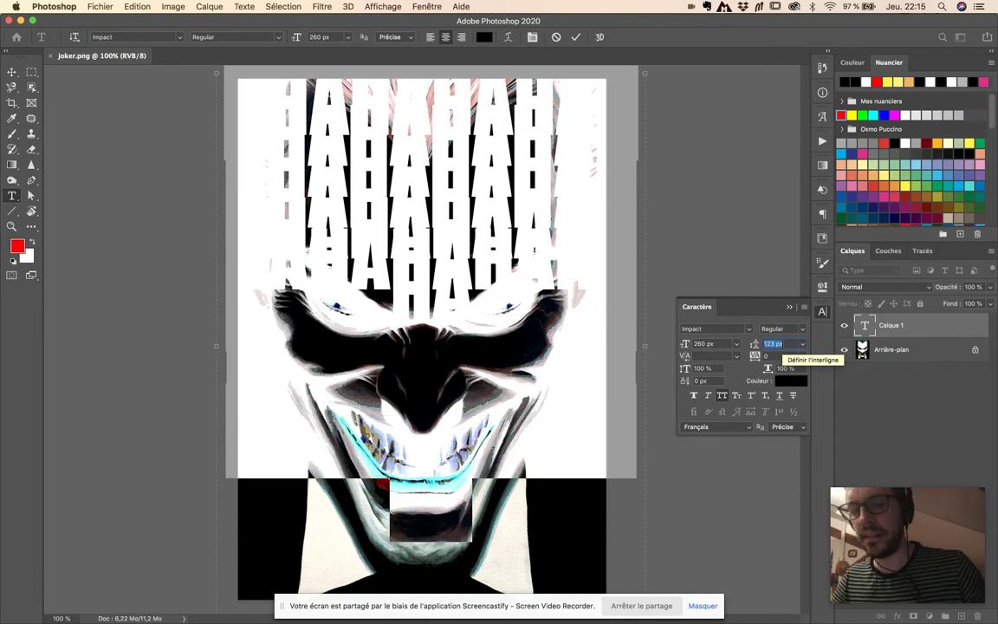
{"action": "key", "text": "Up"}
{"action": "key", "text": "Up"}
{"action": "key", "text": "Up"}
{"action": "key", "text": "Up"}
{"action": "key", "text": "Up"}
{"action": "key", "text": "Up"}
{"action": "key", "text": "Up"}
{"action": "key", "text": "Up"}
{"action": "key", "text": "Up"}
{"action": "key", "text": "Up"}
{"action": "key", "text": "Up"}
{"action": "key", "text": "Up"}
{"action": "key", "text": "Up"}
{"action": "key", "text": "Up"}
{"action": "key", "text": "Up"}
{"action": "key", "text": "Up"}
{"action": "key", "text": "Up"}
{"action": "key", "text": "Up"}
{"action": "key", "text": "Up"}
{"action": "key", "text": "Up"}
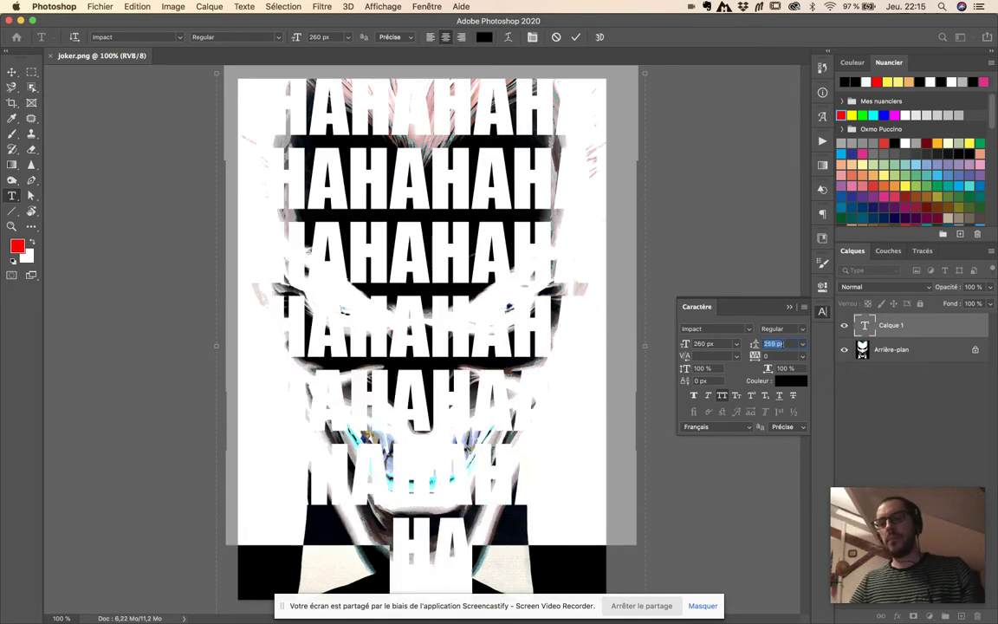
{"action": "key", "text": "Down"}
{"action": "key", "text": "Down"}
{"action": "key", "text": "Down"}
{"action": "key", "text": "Down"}
{"action": "key", "text": "Down"}
{"action": "key", "text": "Down"}
{"action": "key", "text": "Down"}
{"action": "key", "text": "Down"}
{"action": "key", "text": "Down"}
{"action": "key", "text": "Down"}
{"action": "key", "text": "Down"}
{"action": "key", "text": "Down"}
{"action": "key", "text": "Down"}
{"action": "key", "text": "Down"}
{"action": "key", "text": "Down"}
{"action": "key", "text": "Down"}
{"action": "key", "text": "Down"}
{"action": "key", "text": "Down"}
{"action": "key", "text": "Down"}
{"action": "key", "text": "Down"}
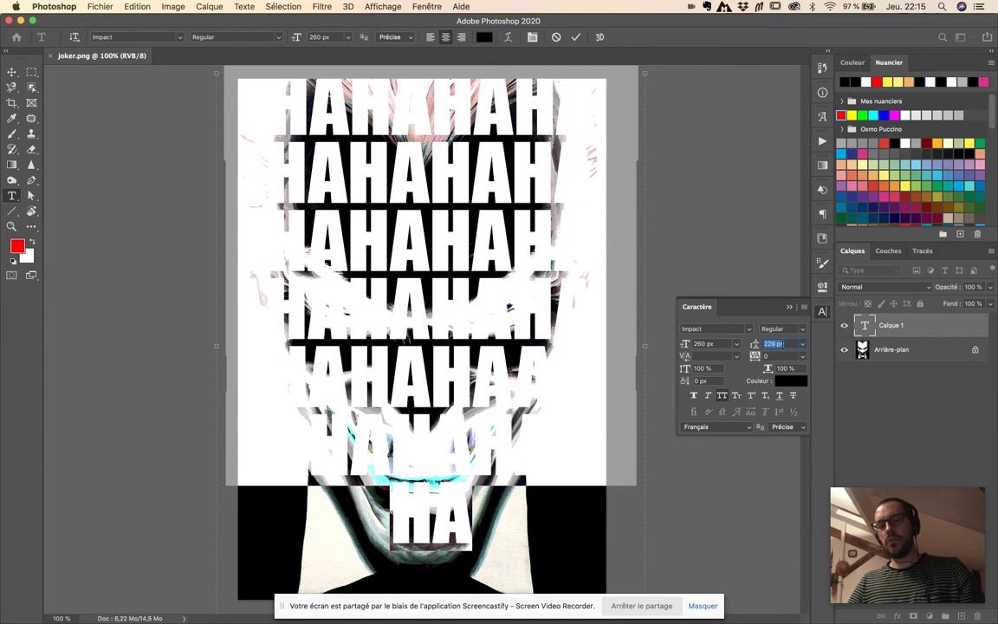
{"action": "key", "text": "Return"}
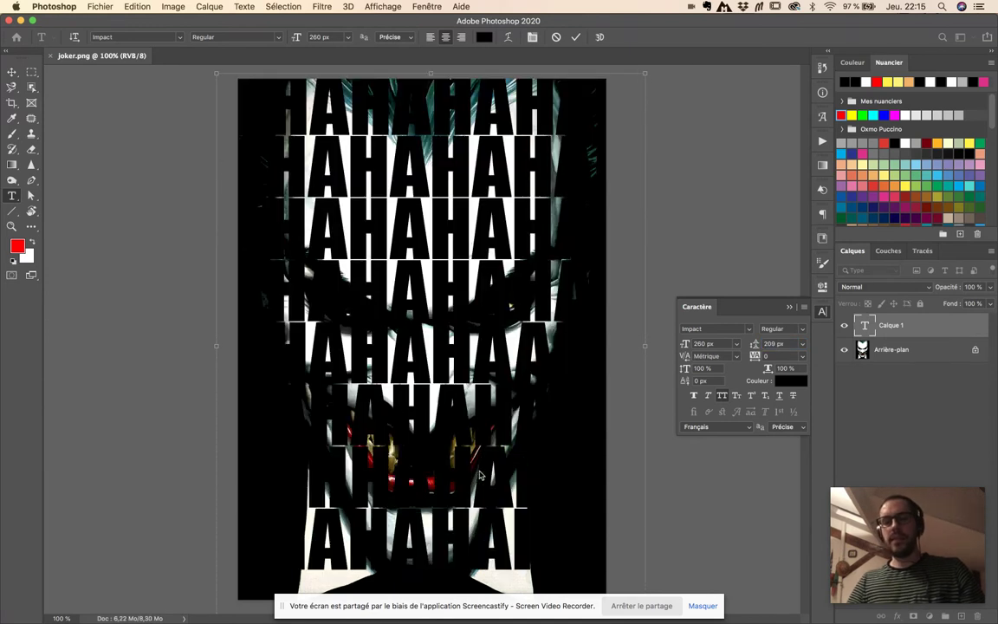
{"action": "key", "text": "super+Return"}
Recolor the HAHAHA text red and extend its text frame past the lower edge of the image.
{"action": "key", "text": "alt+BackSpace"}
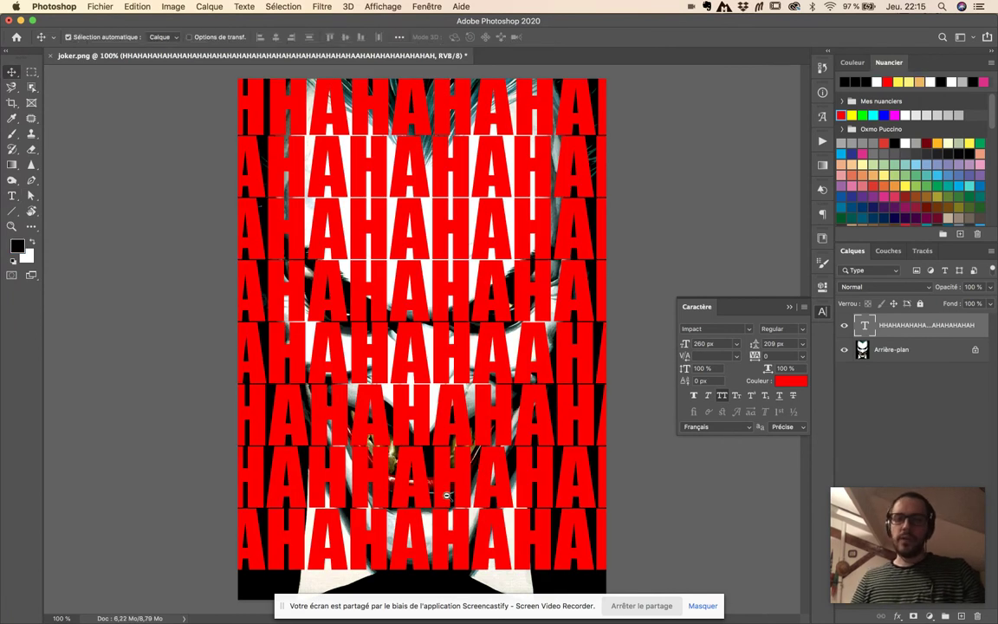
{"action": "key", "text": "super+minus"}
{"action": "left_click", "coordinate": [385, 433]}
{"action": "left_click_drag", "start_coordinate": [428, 526], "coordinate": [427, 565]}
{"action": "key", "text": "super+Return"}
{"action": "key", "text": "v"}
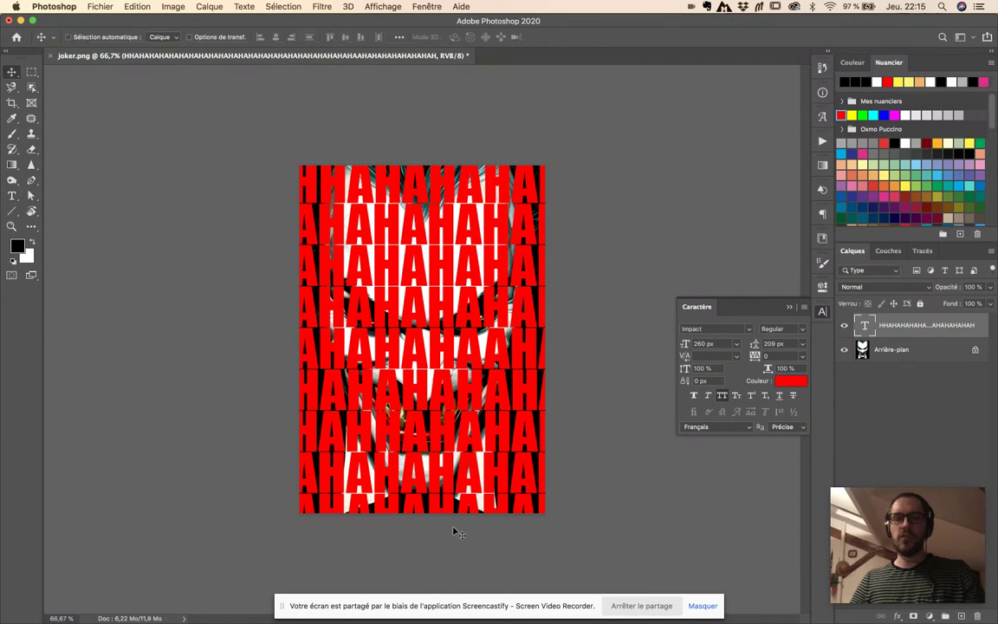
Convert the HAHAHA text layer into a smart object.
{"action": "right_click", "coordinate": [931, 332]}
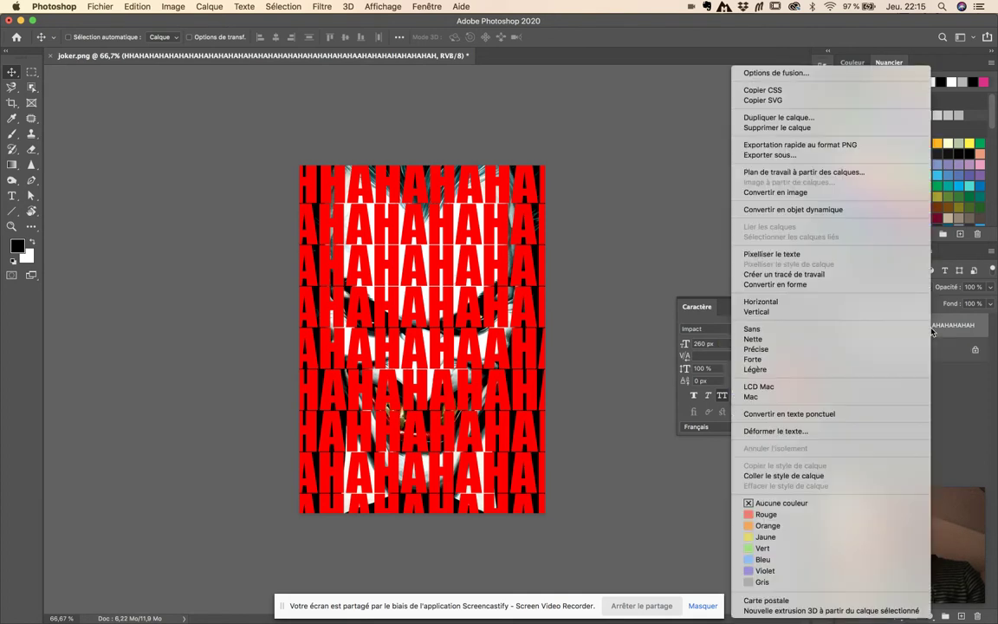
{"action": "left_click", "coordinate": [801, 210]}
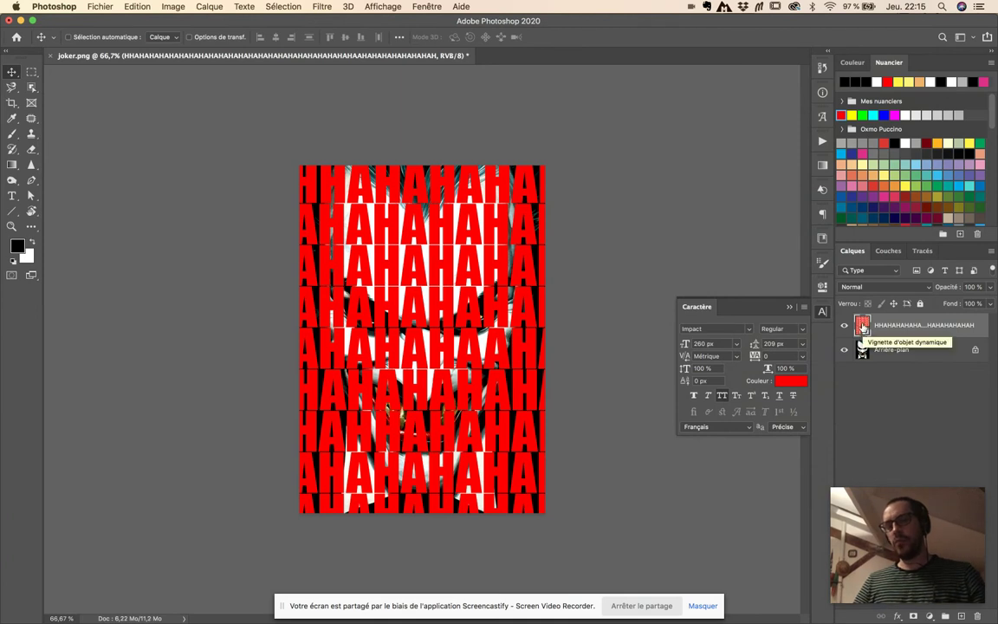
Open the text smart object's contents, check whether its text can still be edited, and close it without saving.
{"action": "double_click", "coordinate": [862, 327]}
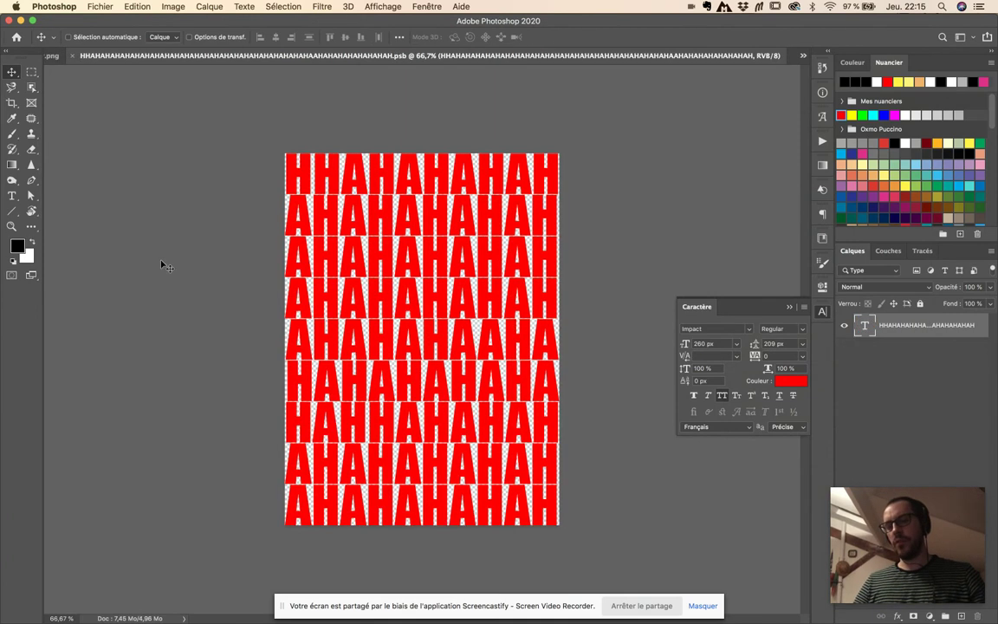
{"action": "key", "text": "t"}
{"action": "left_click", "coordinate": [355, 256]}
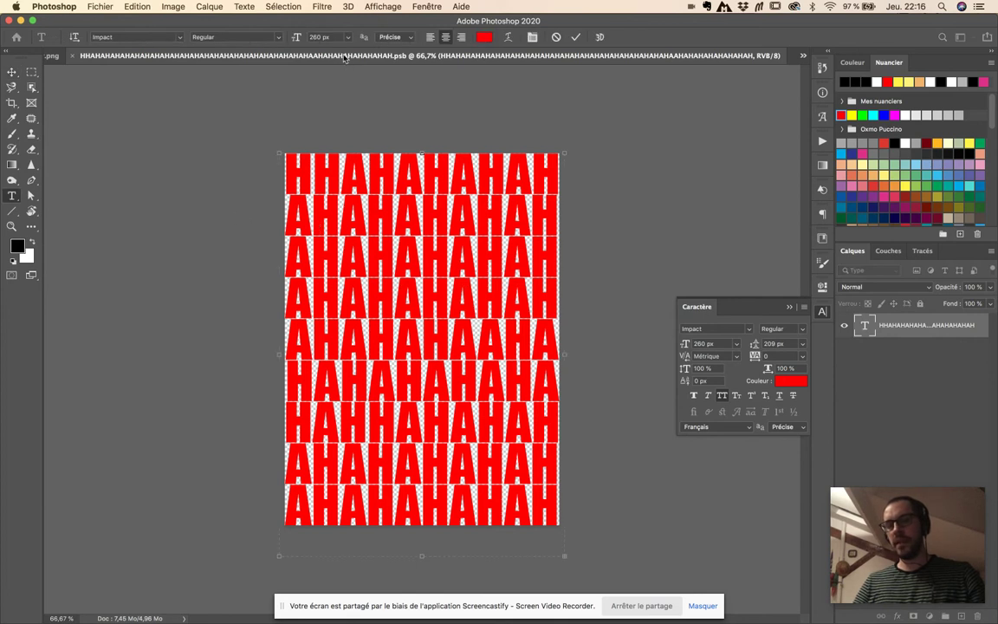
{"action": "key", "text": "super+q"}
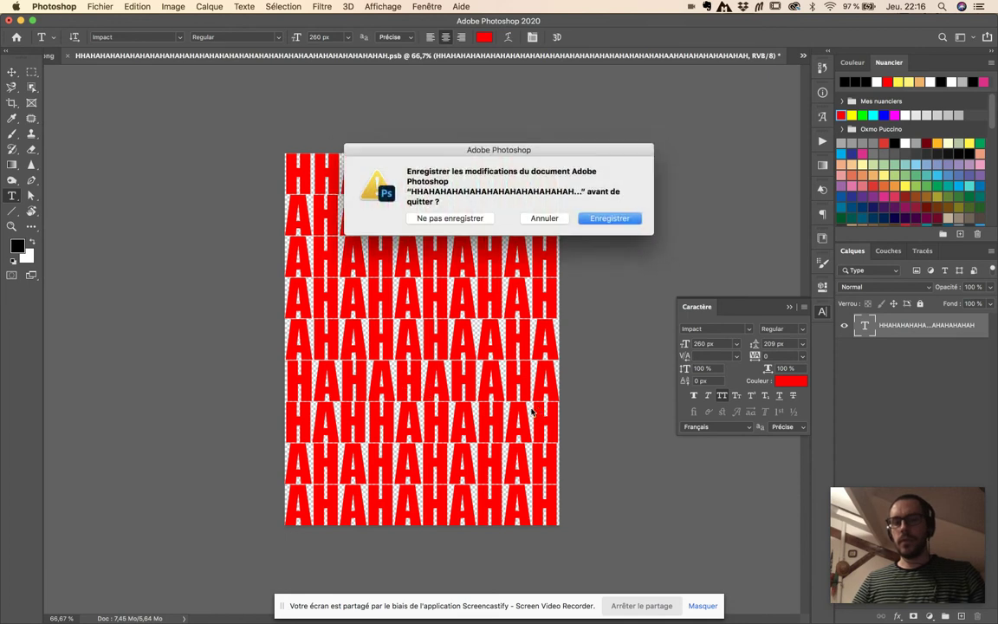
{"action": "left_click", "coordinate": [468, 218]}
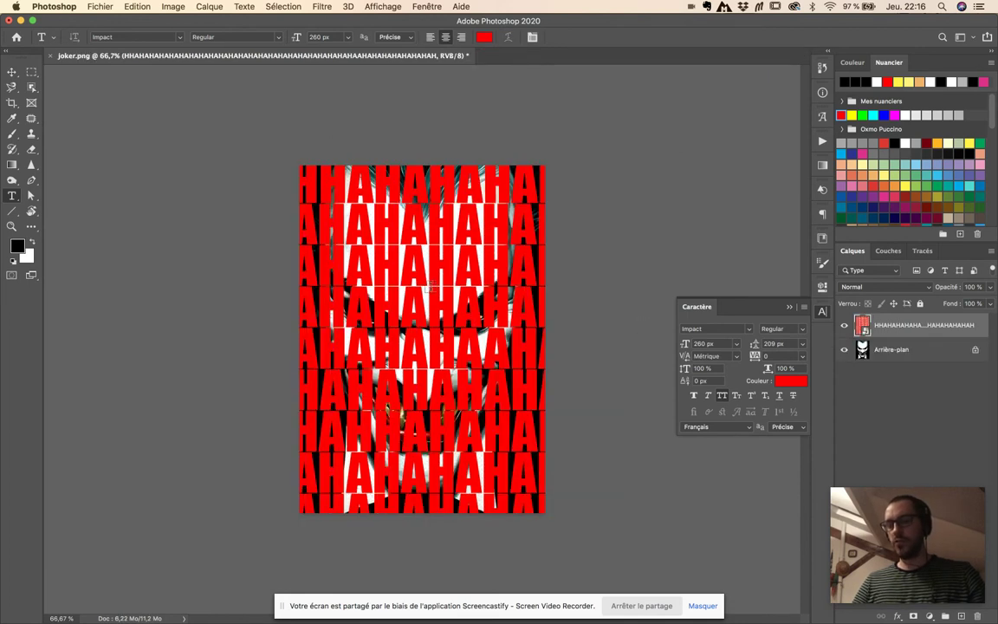
{"action": "key", "text": "v"}
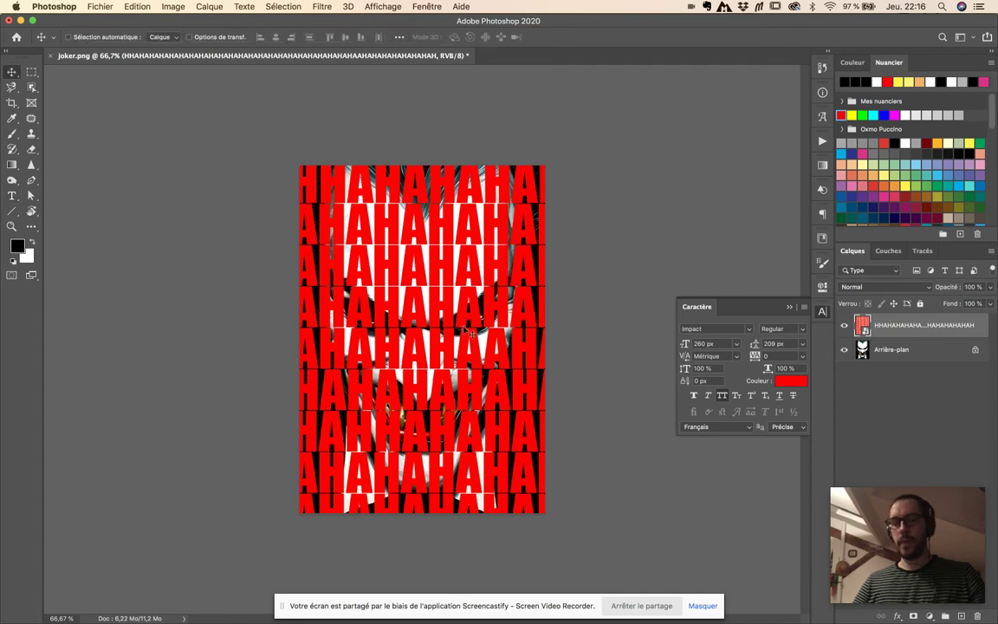
Duplicate the background image layer under the name joker and place the copy above the text smart object.
{"action": "left_click", "coordinate": [902, 351]}
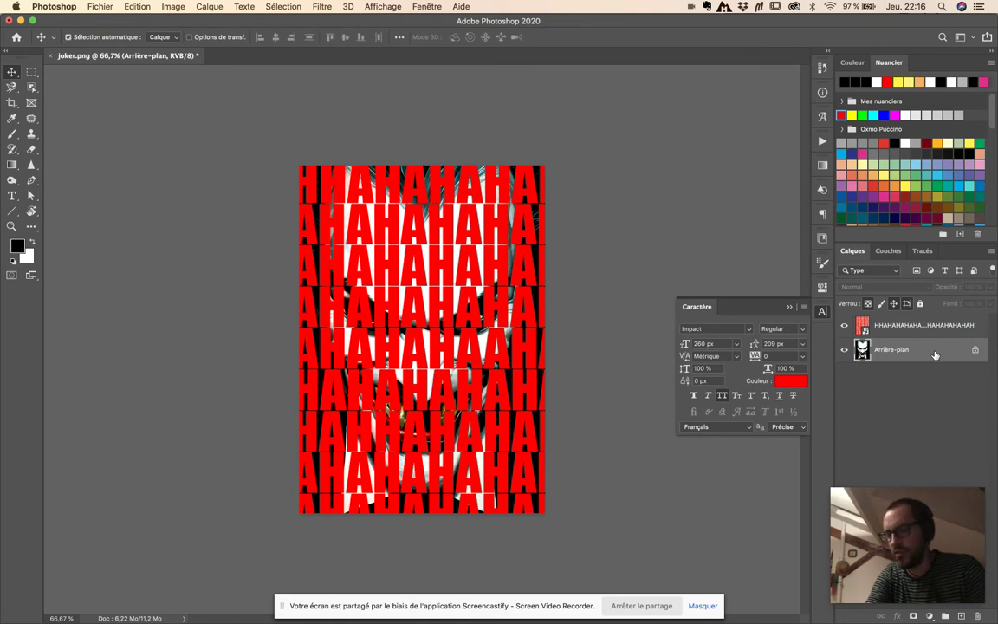
{"action": "key", "text": "super+j"}
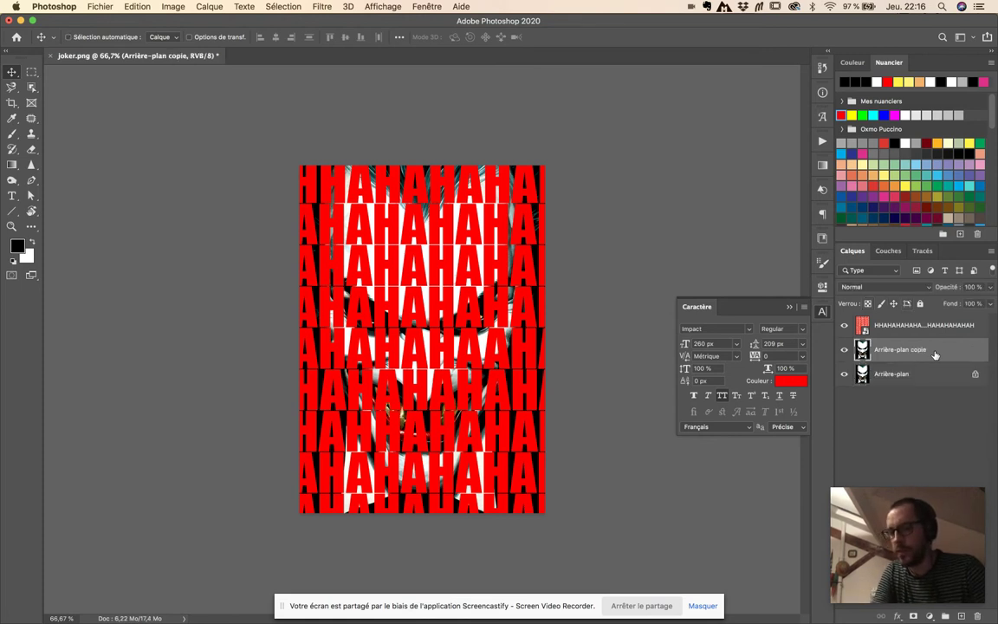
{"action": "double_click", "coordinate": [891, 350]}
{"action": "type", "text": "c"}
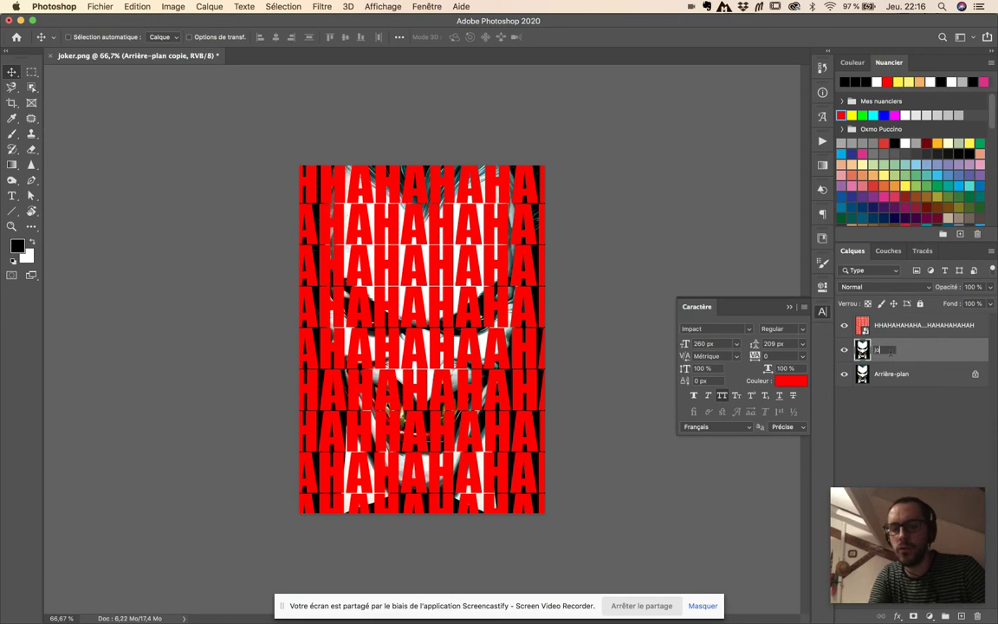
{"action": "type", "text": "oker"}
{"action": "key", "text": "Return"}
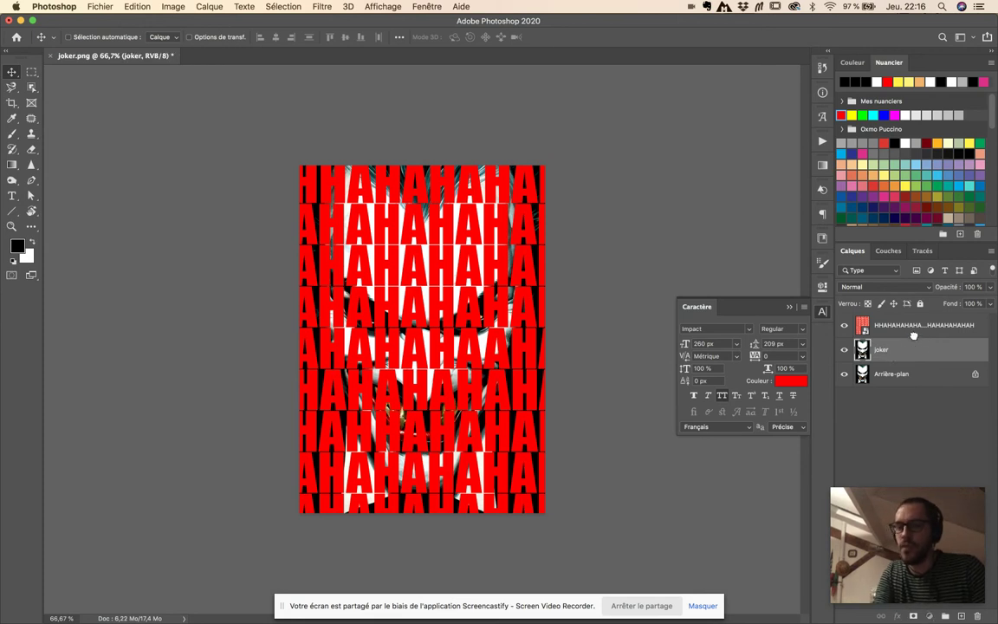
{"action": "left_click_drag", "start_coordinate": [905, 316], "coordinate": [906, 321]}
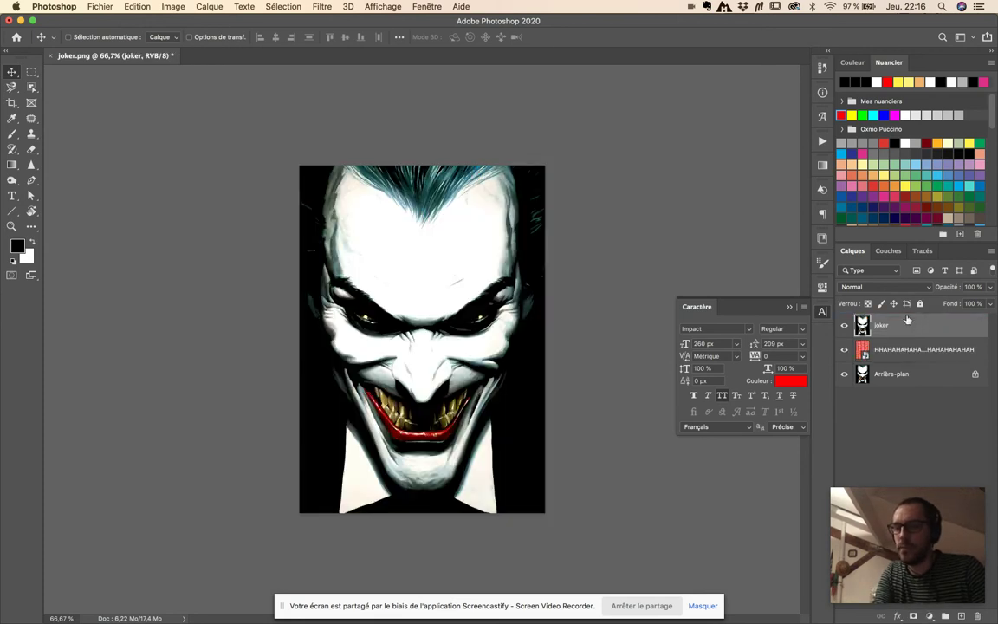
Hide the joker and text layers and fill the background layer with black.
{"action": "left_click", "coordinate": [916, 377]}
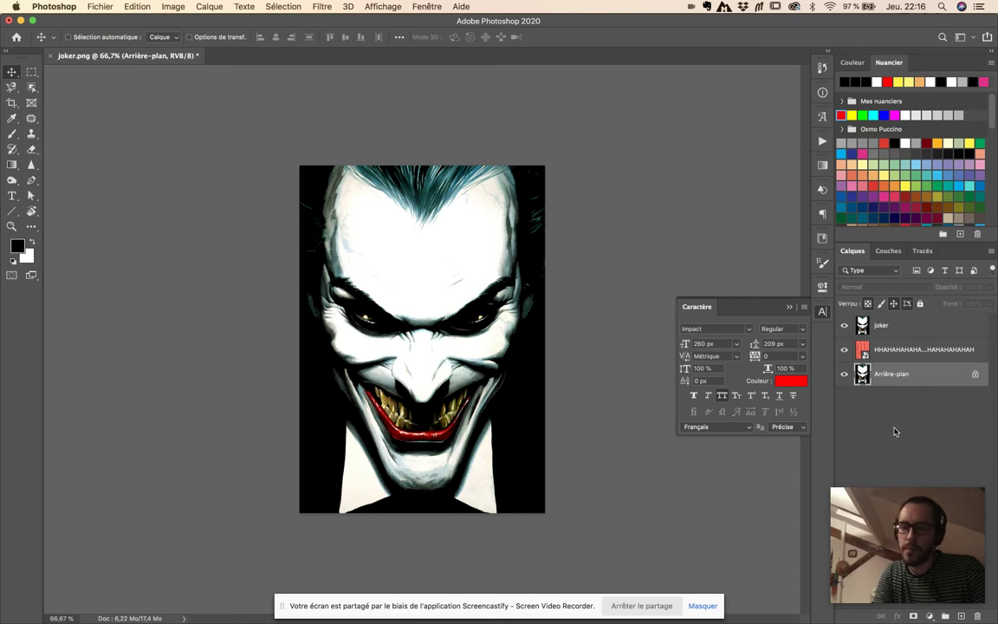
{"action": "left_click", "coordinate": [844, 349]}
{"action": "left_click", "coordinate": [845, 334]}
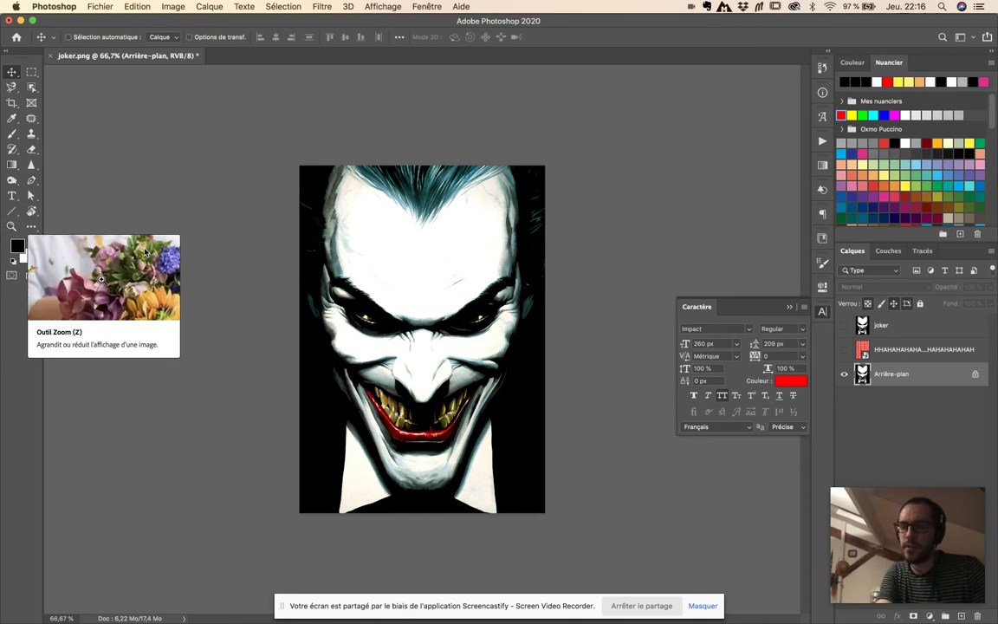
{"action": "key", "text": "alt+BackSpace"}
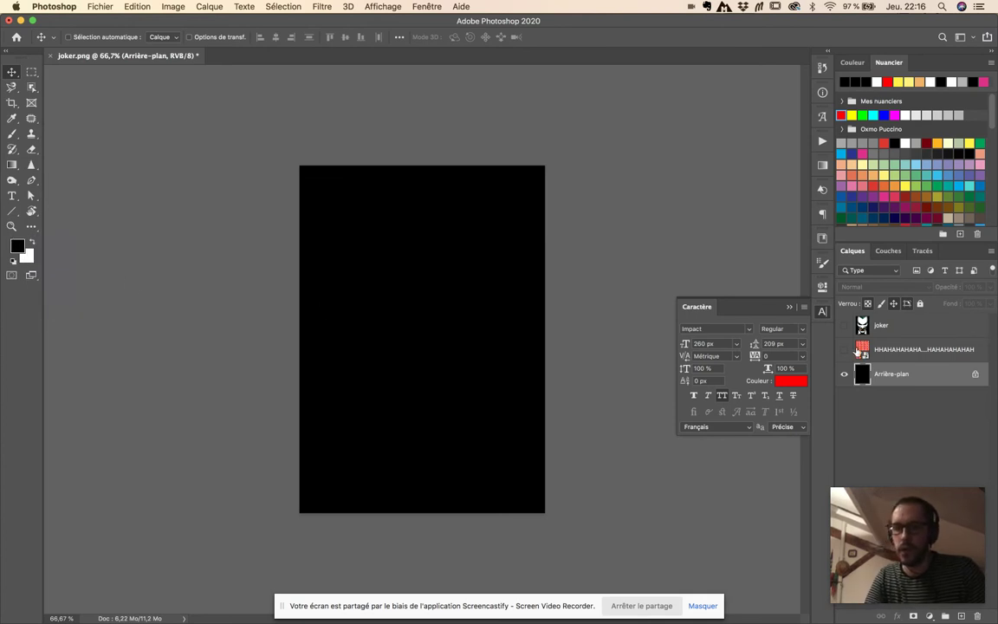
Show the text and joker layers again and make joker the active layer.
{"action": "left_click", "coordinate": [844, 350]}
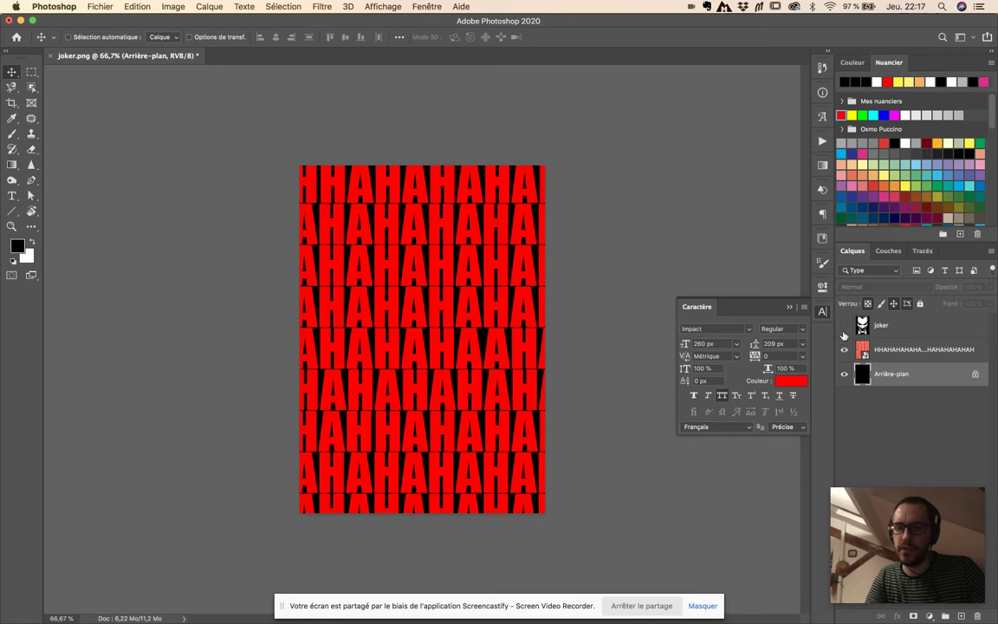
{"action": "left_click", "coordinate": [844, 326]}
{"action": "left_click", "coordinate": [927, 328]}
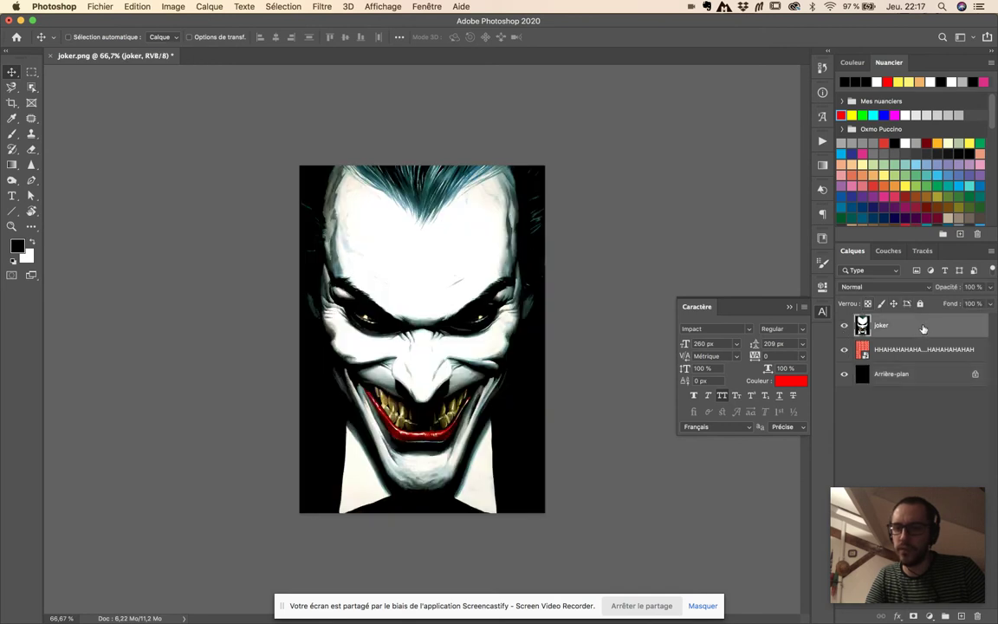
Clip the joker layer to the HAHAHA text smart object with a clipping mask.
{"action": "right_click", "coordinate": [924, 329]}
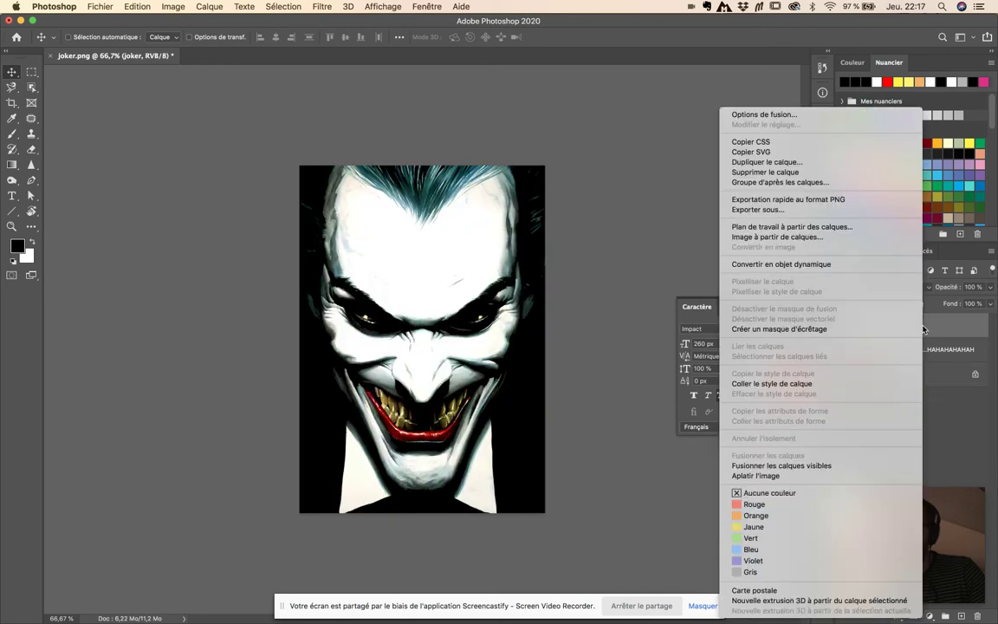
{"action": "left_click", "coordinate": [836, 334]}
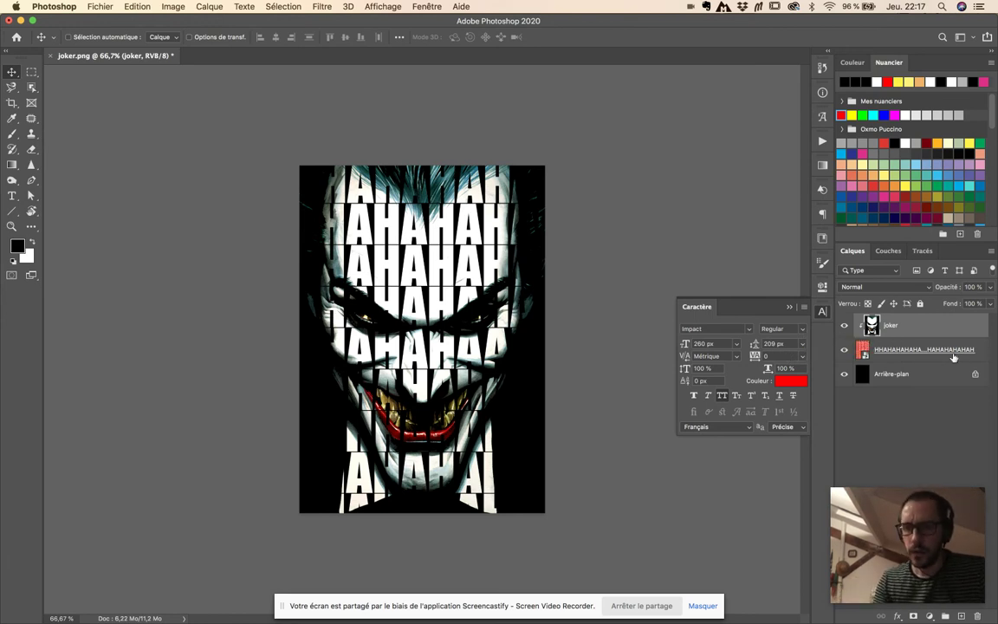
Start Liquify on the HAHAHA smart object, warp letters in the upper and middle rows, and set the backdrop opacity to 0.
{"action": "left_click", "coordinate": [901, 349]}
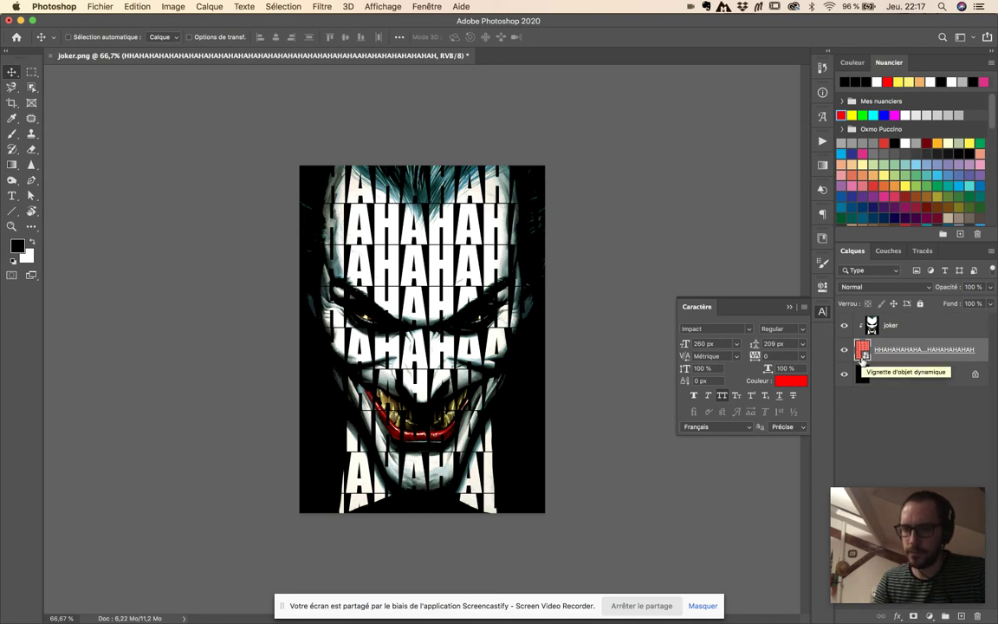
{"action": "left_click", "coordinate": [323, 7]}
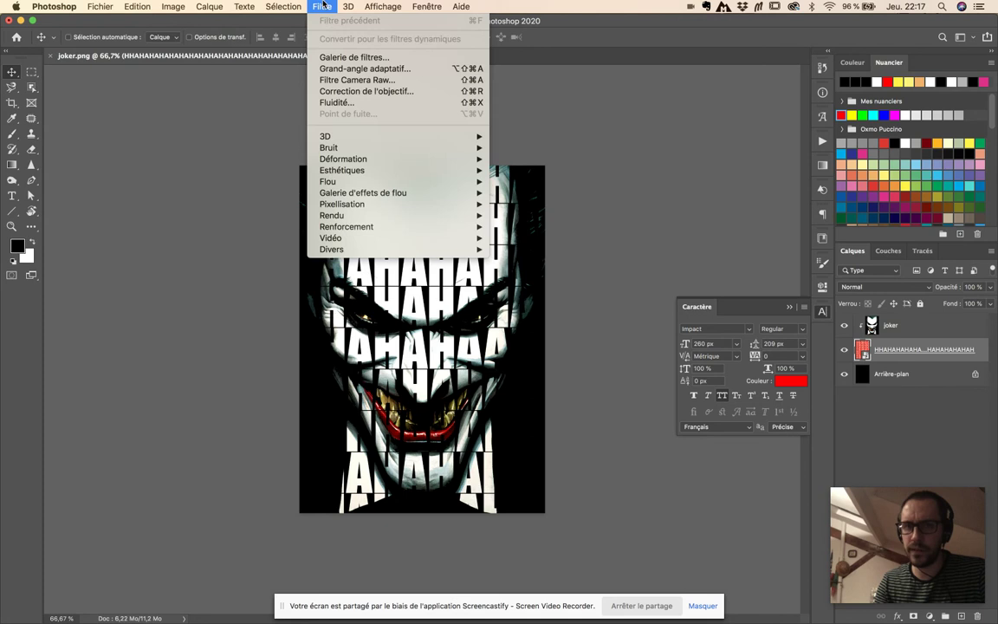
{"action": "left_click", "coordinate": [342, 102]}
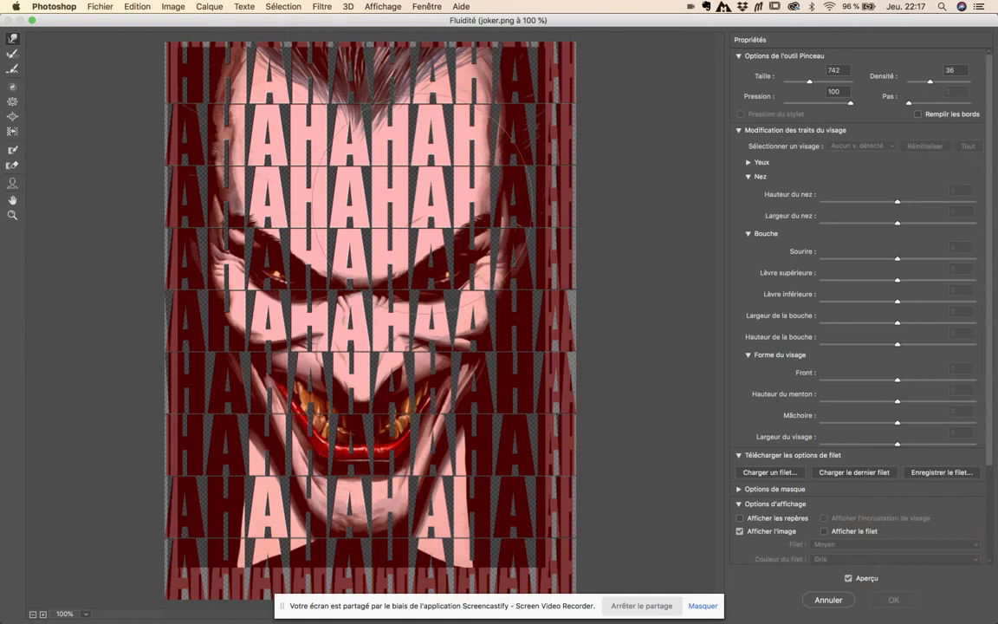
{"action": "left_click_drag", "start_coordinate": [398, 139], "coordinate": [251, 129]}
{"action": "mouse_move", "coordinate": [334, 324]}
{"action": "left_mouse_down"}
{"action": "mouse_move", "coordinate": [315, 322]}
{"action": "mouse_move", "coordinate": [398, 318]}
{"action": "left_mouse_up"}
{"action": "scroll", "coordinate": [849, 491], "scroll_direction": "down", "scroll_amount": 3}
{"action": "left_click_drag", "start_coordinate": [857, 544], "coordinate": [872, 544]}
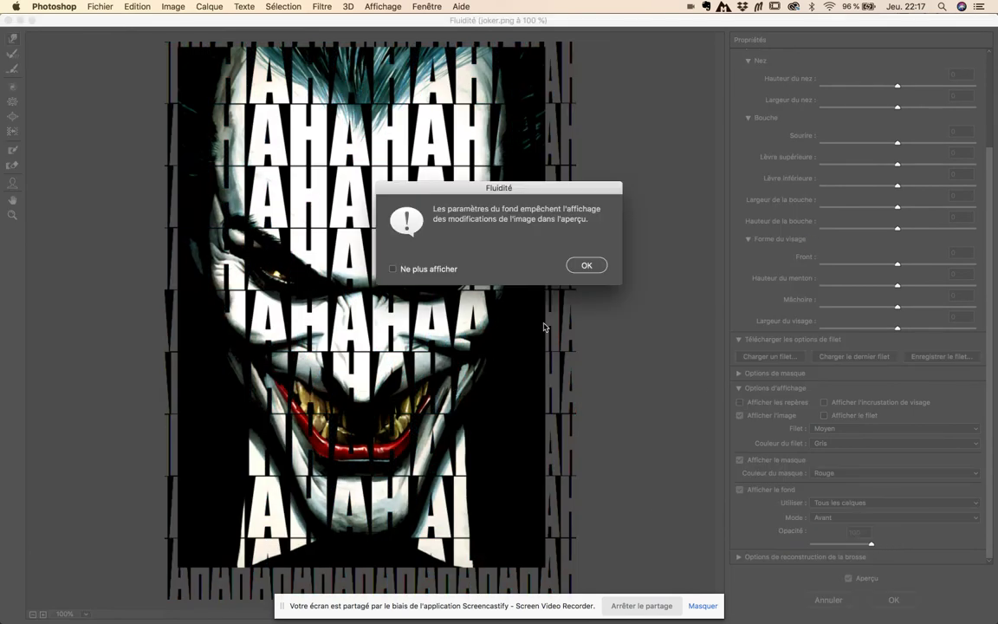
{"action": "left_click", "coordinate": [586, 265]}
{"action": "left_click", "coordinate": [815, 546]}
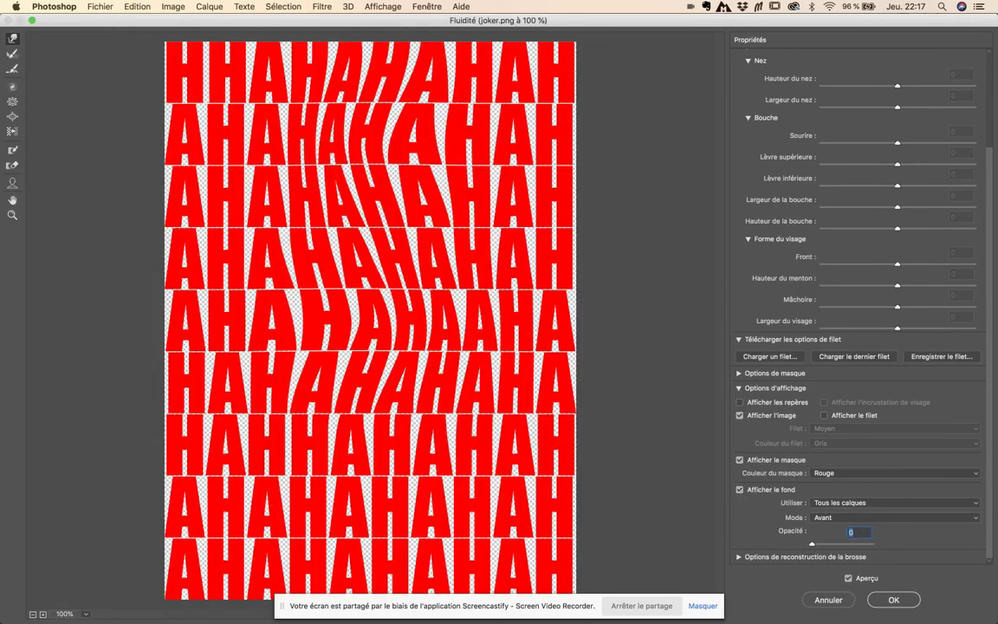
Push more letters across the text block into wavy shapes with the 742-size warp brush and apply the Liquify filter.
{"action": "left_click_drag", "start_coordinate": [286, 188], "coordinate": [208, 208]}
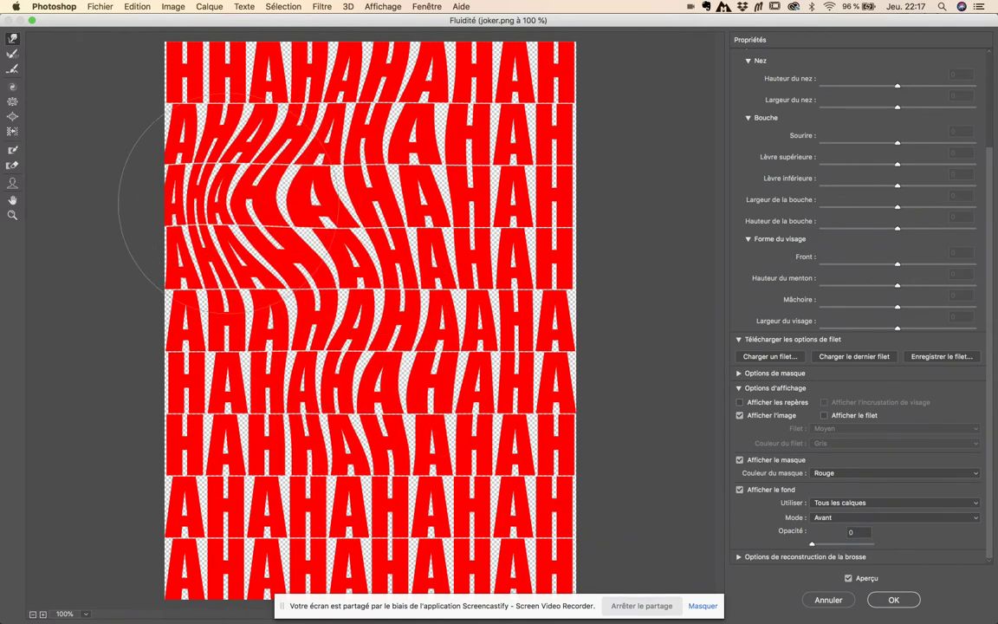
{"action": "left_click_drag", "start_coordinate": [381, 346], "coordinate": [424, 355]}
{"action": "left_click_drag", "start_coordinate": [347, 433], "coordinate": [314, 451]}
{"action": "left_click_drag", "start_coordinate": [338, 515], "coordinate": [290, 527]}
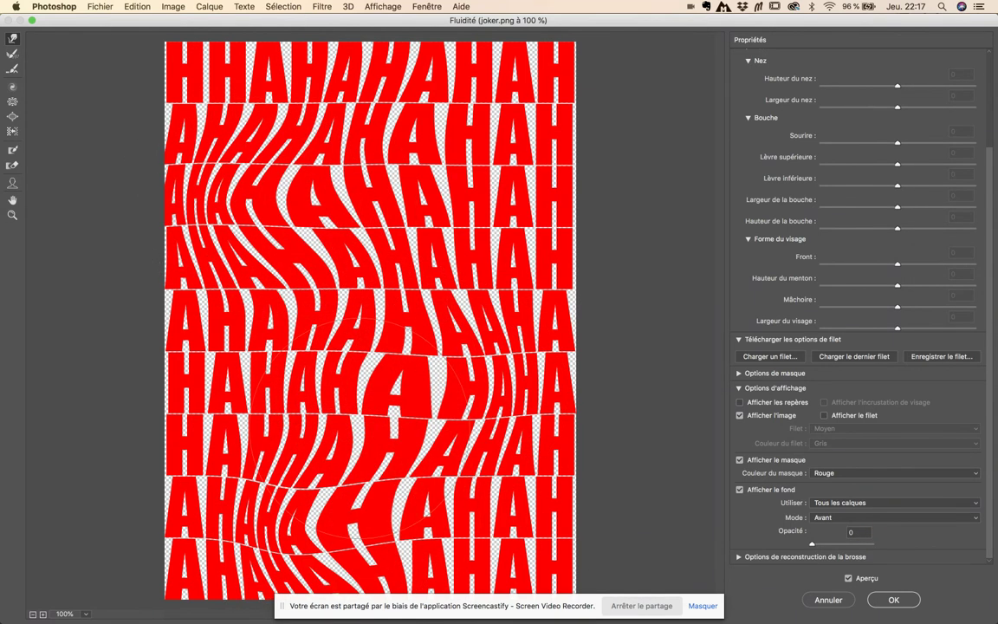
{"action": "left_click_drag", "start_coordinate": [368, 383], "coordinate": [315, 386]}
{"action": "left_click_drag", "start_coordinate": [403, 264], "coordinate": [452, 227]}
{"action": "left_click_drag", "start_coordinate": [407, 140], "coordinate": [431, 104]}
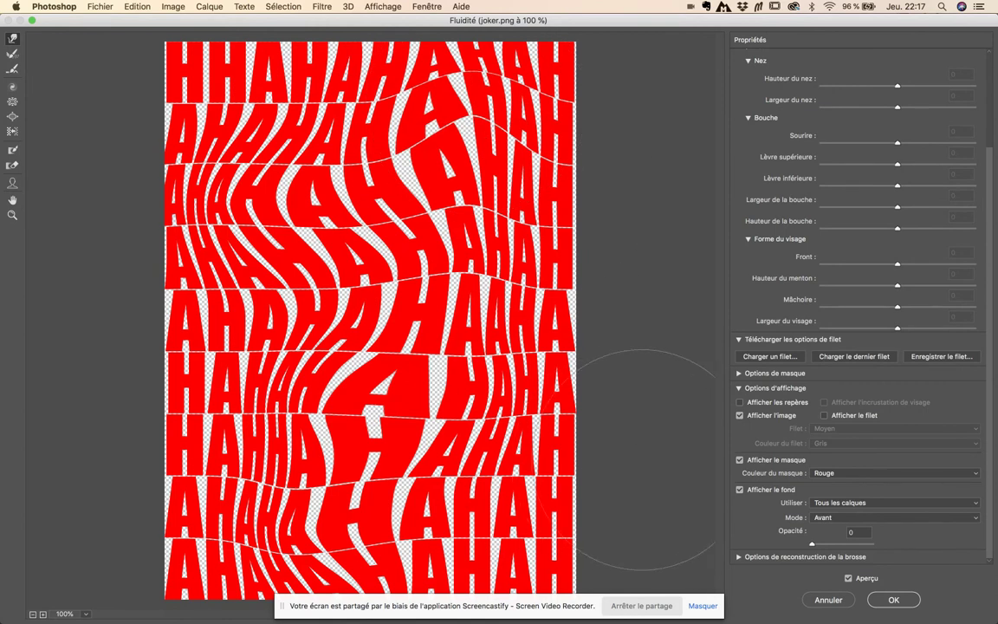
{"action": "left_click", "coordinate": [893, 599]}
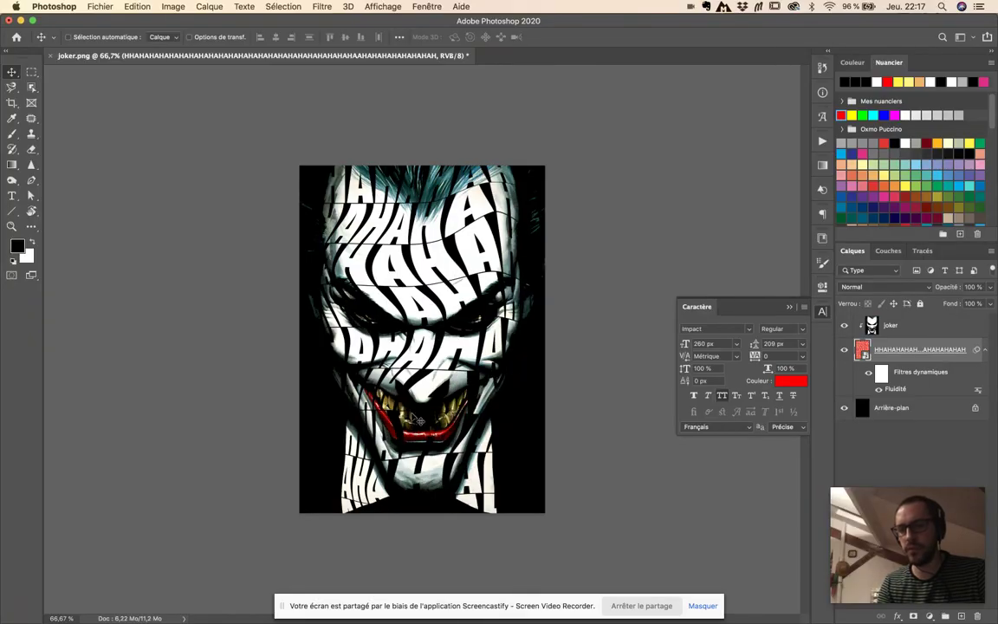
Open the text smart object's contents and replace the text with HOHOHO repeated until it fills the text frame.
{"action": "double_click", "coordinate": [862, 350]}
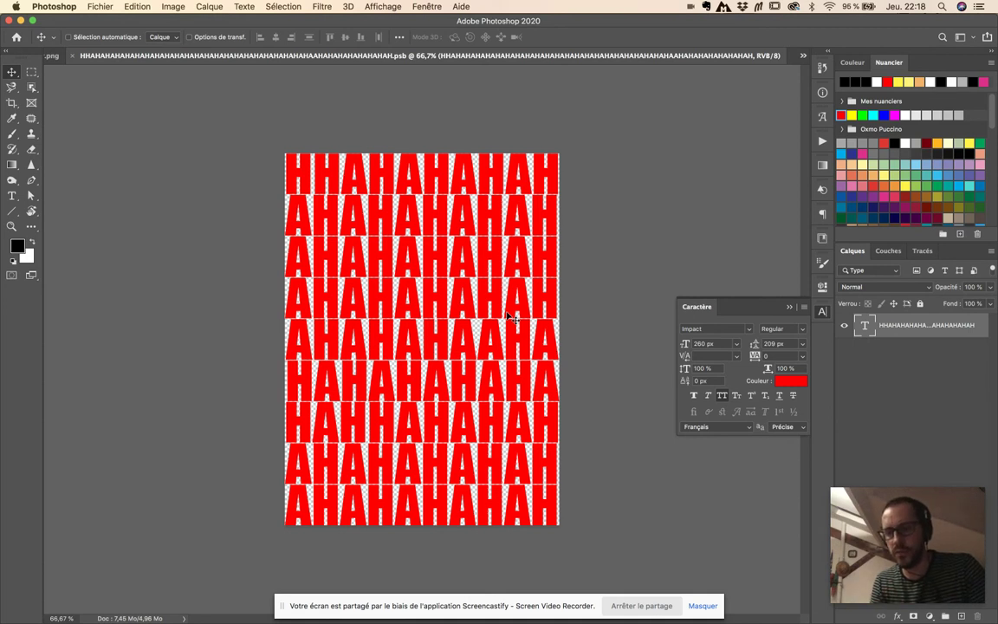
{"action": "key", "text": "t"}
{"action": "left_click", "coordinate": [357, 235]}
{"action": "key", "text": "ctrl+a"}
{"action": "type", "text": "HOHOHOHO- HOHOHO"}
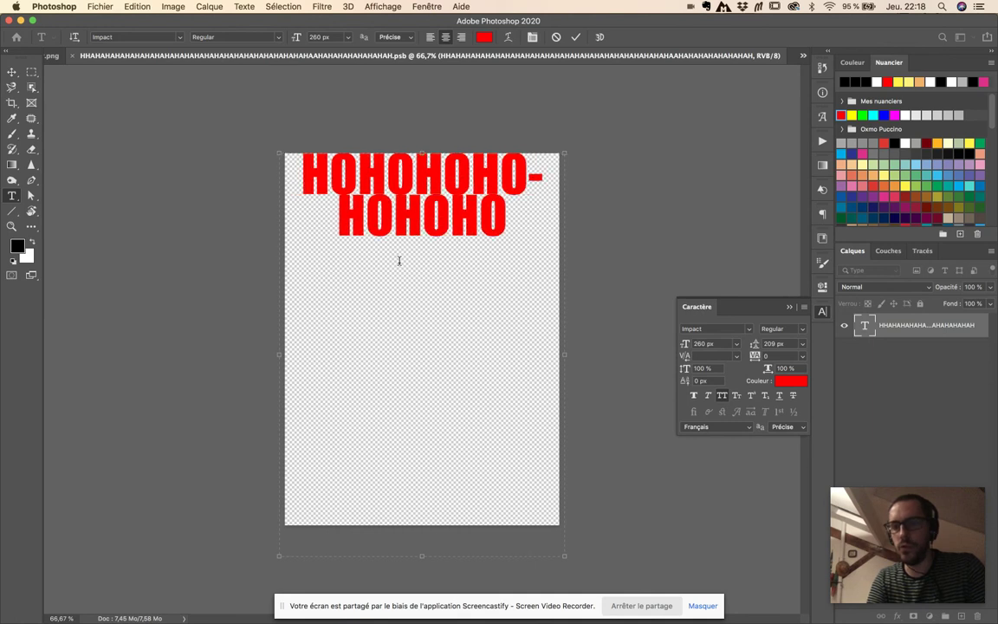
{"action": "key", "text": "ctrl+a"}
{"action": "left_click", "coordinate": [399, 266]}
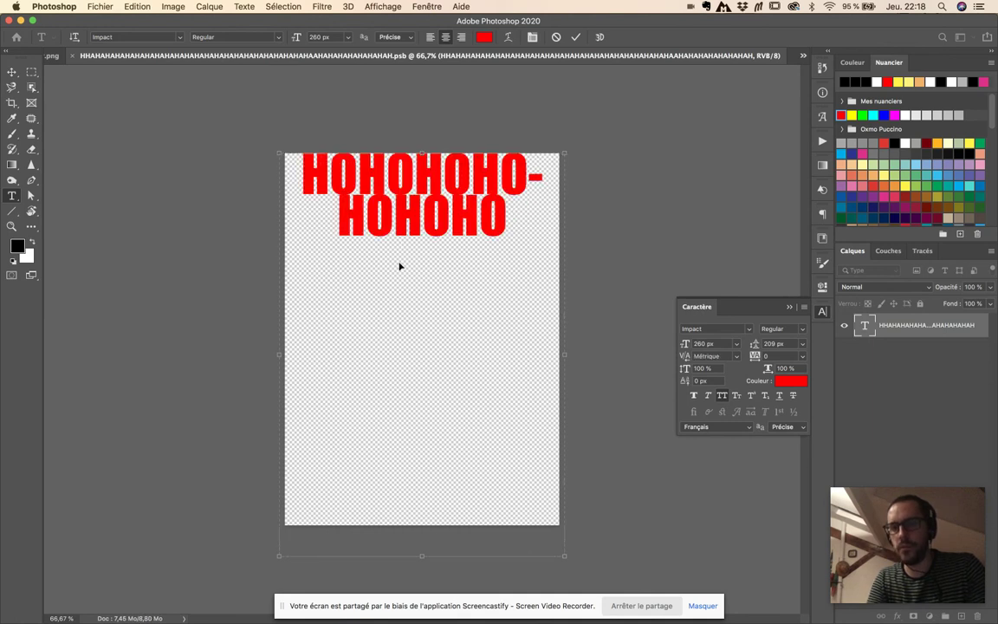
{"action": "key", "text": "ctrl+v"}
{"action": "key", "text": "ctrl+v"}
{"action": "key", "text": "ctrl+v"}
{"action": "key", "text": "ctrl+v"}
{"action": "key", "text": "ctrl+Return"}
Scale the HOHOHO text up to about 146.64% and shift it down to cover the whole canvas.
{"action": "key", "text": "ctrl+t"}
{"action": "left_click_drag", "start_coordinate": [576, 140], "coordinate": [693, 95]}
{"action": "left_click_drag", "start_coordinate": [504, 271], "coordinate": [528, 268]}
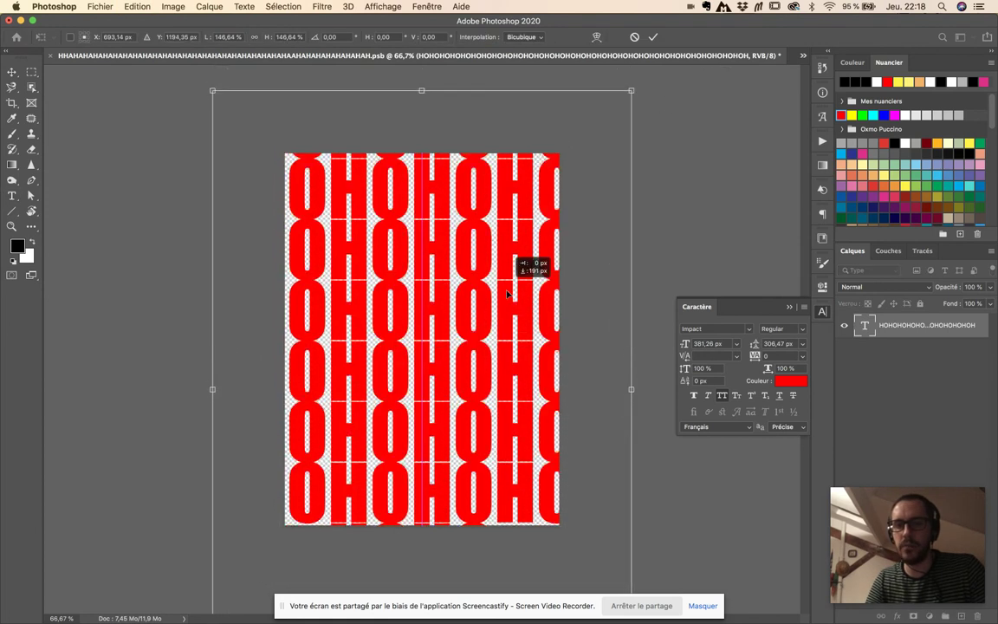
{"action": "key", "text": "Return"}
Save and close the smart object's contents, and inspect the updated portrait at 100% zoom.
{"action": "key", "text": "super+s"}
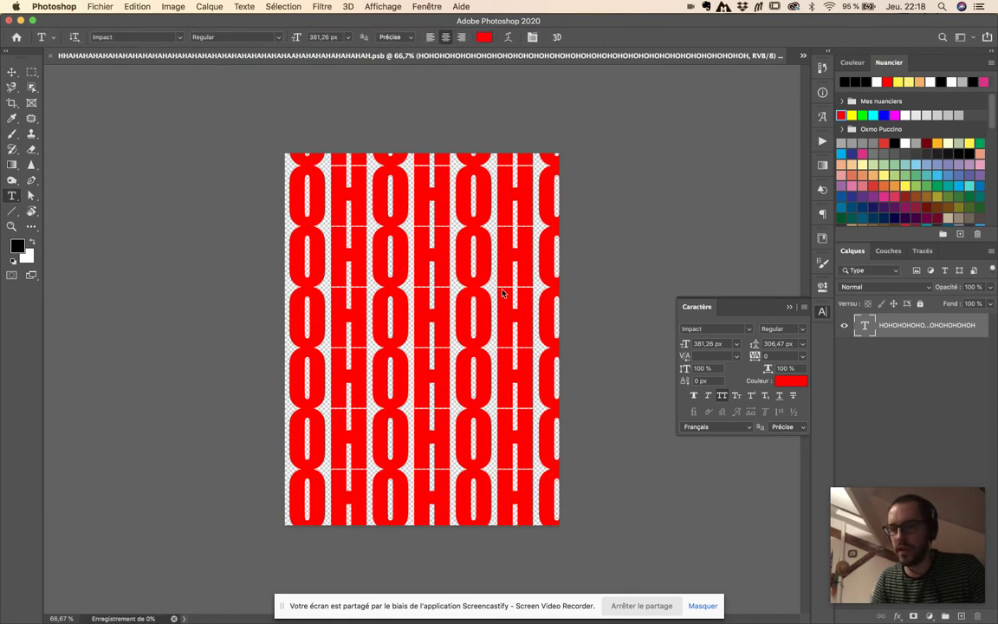
{"action": "key", "text": "super+w"}
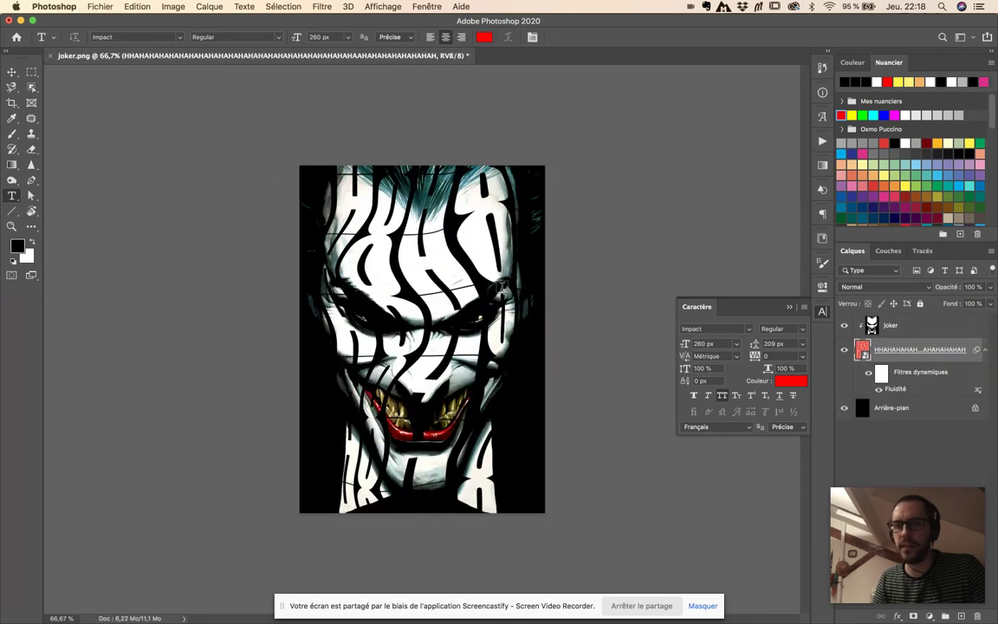
{"action": "key", "text": "v"}
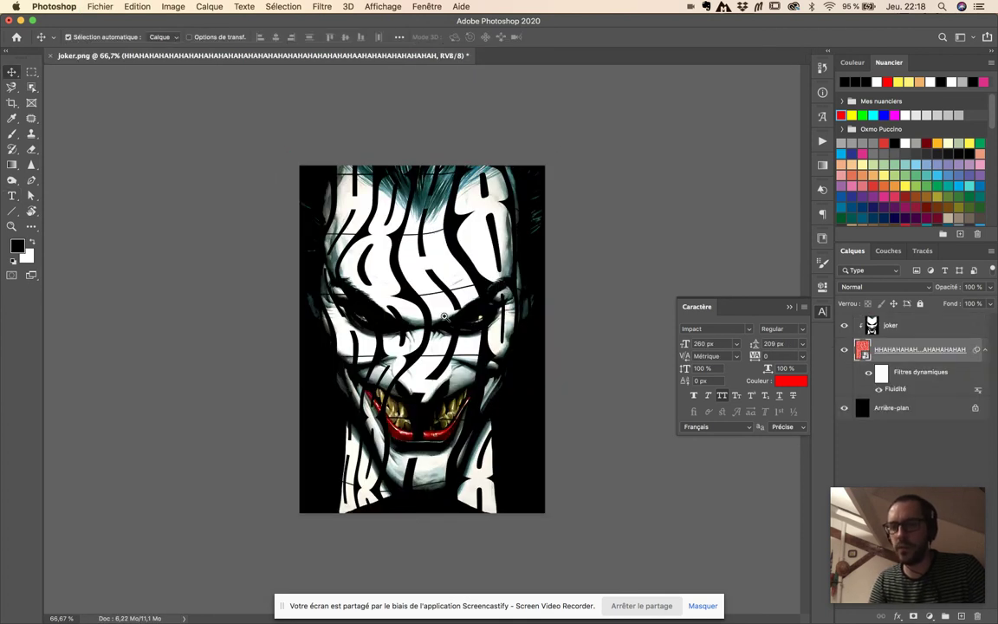
{"action": "key", "text": "super+plus"}
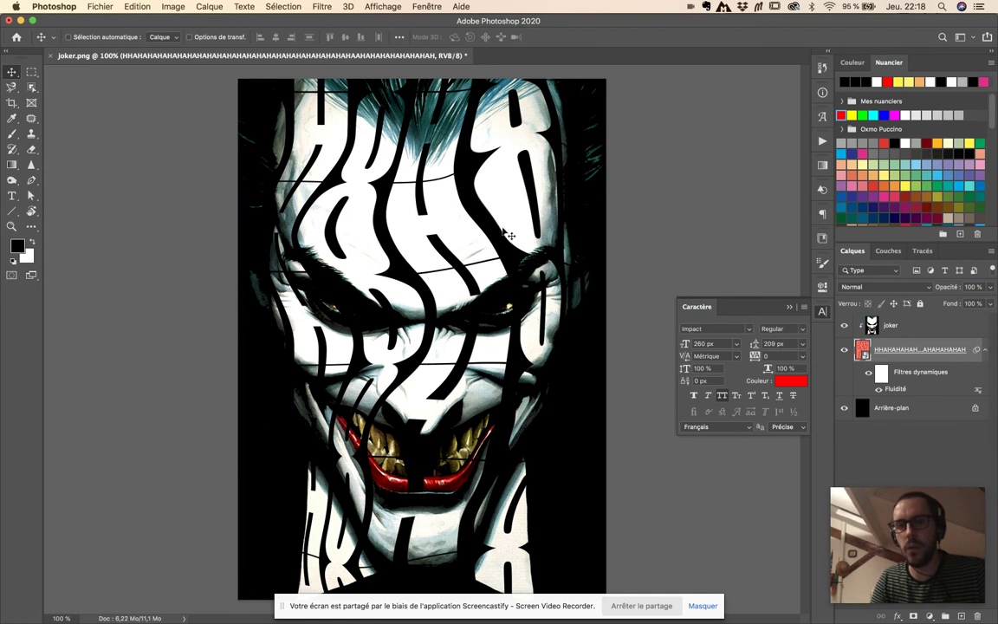